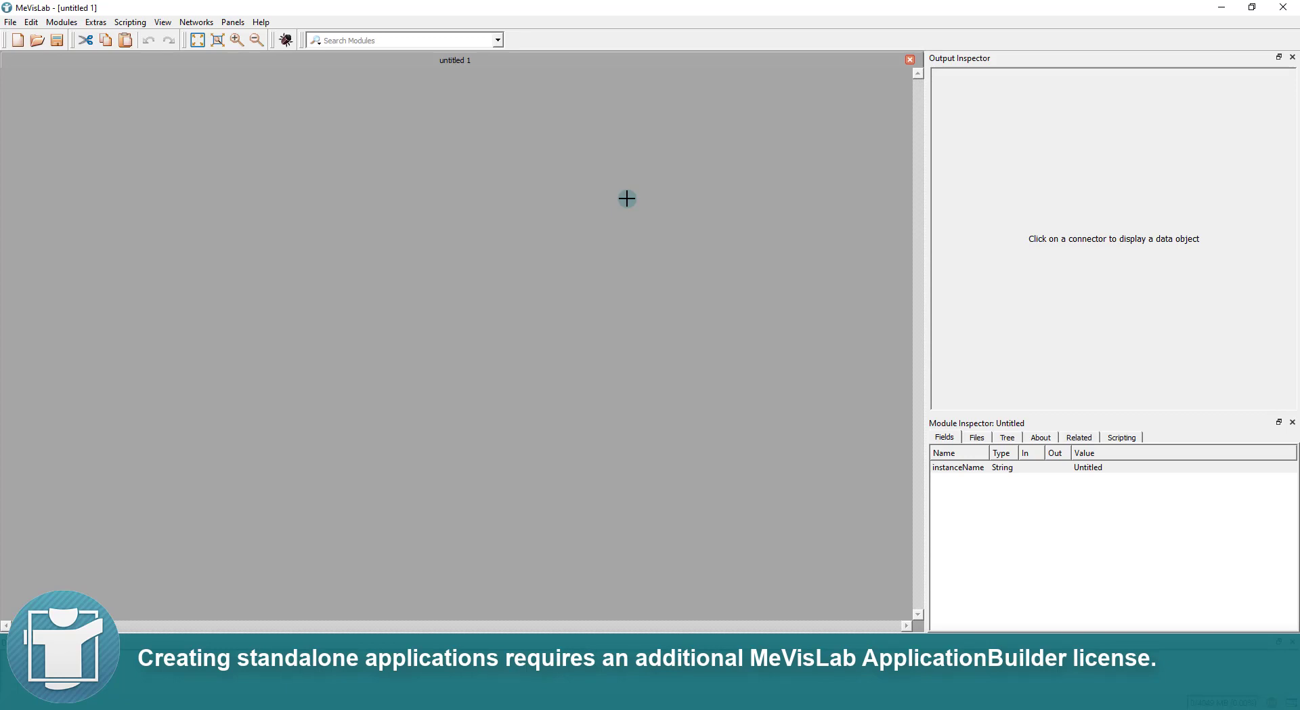
Run the Project Wizard for a Standalone Application installer
click(11, 21)
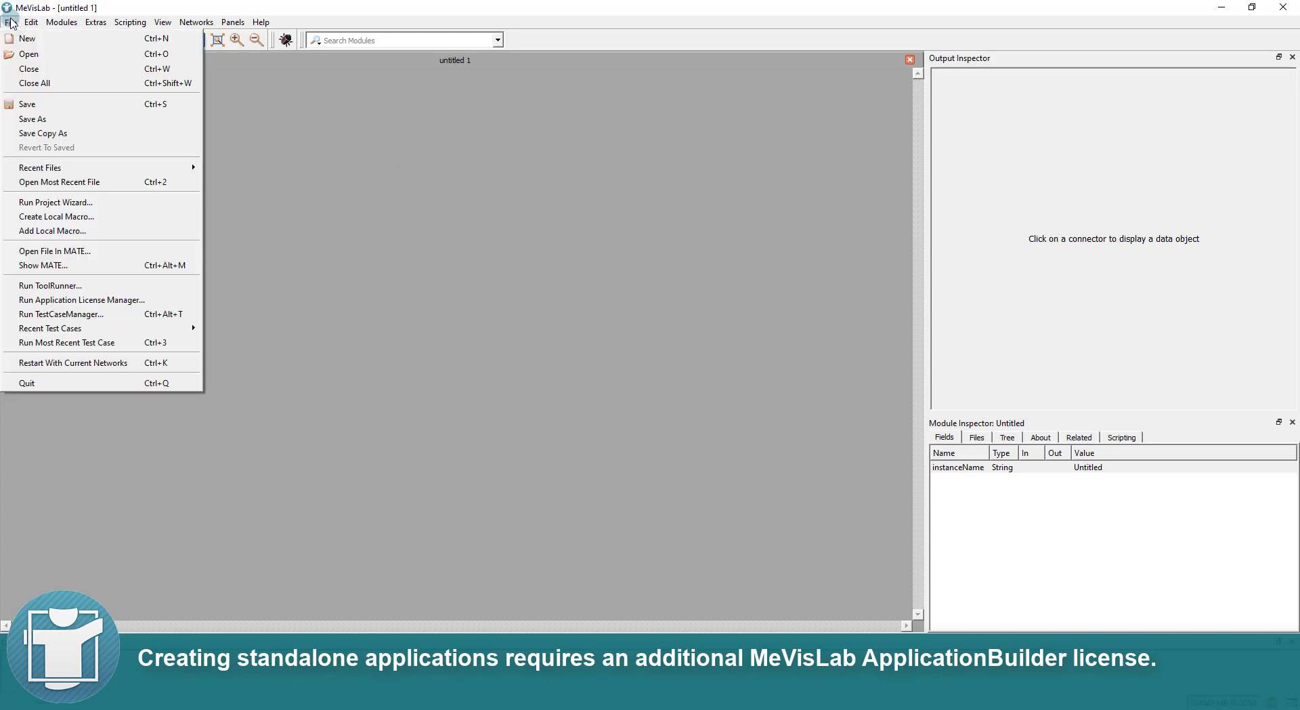
click(48, 203)
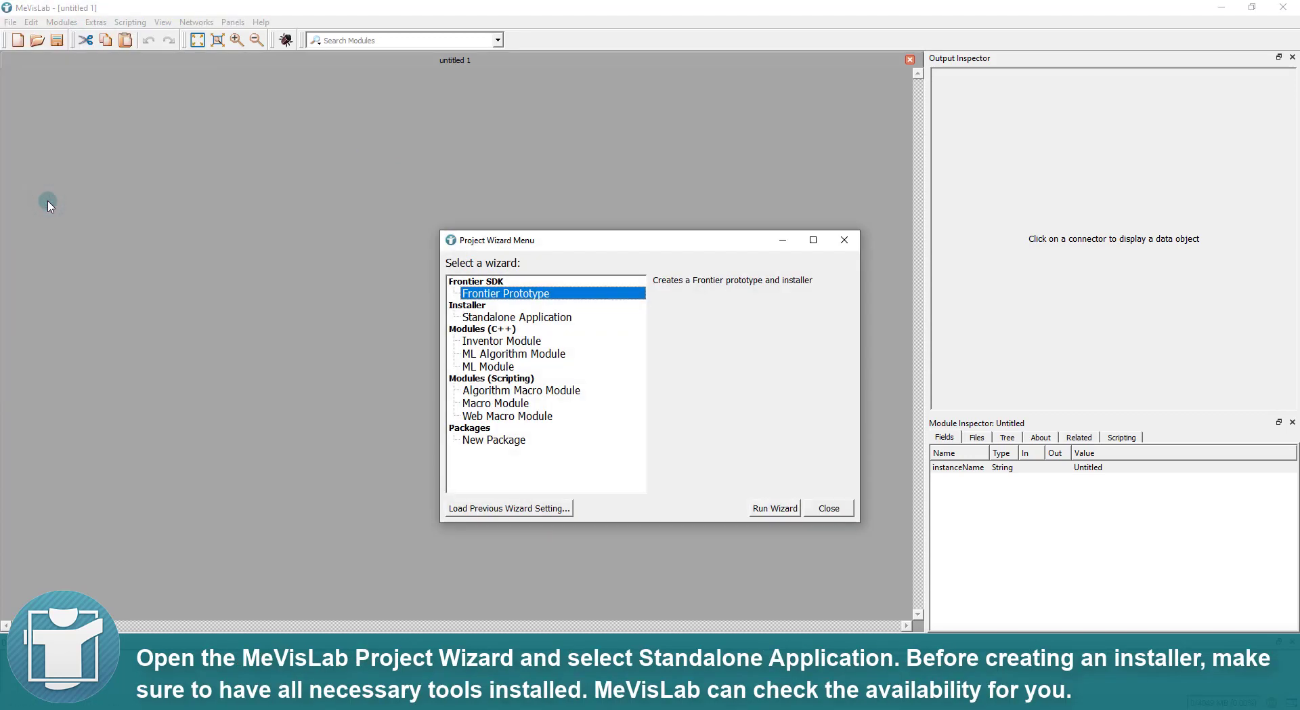
click(474, 316)
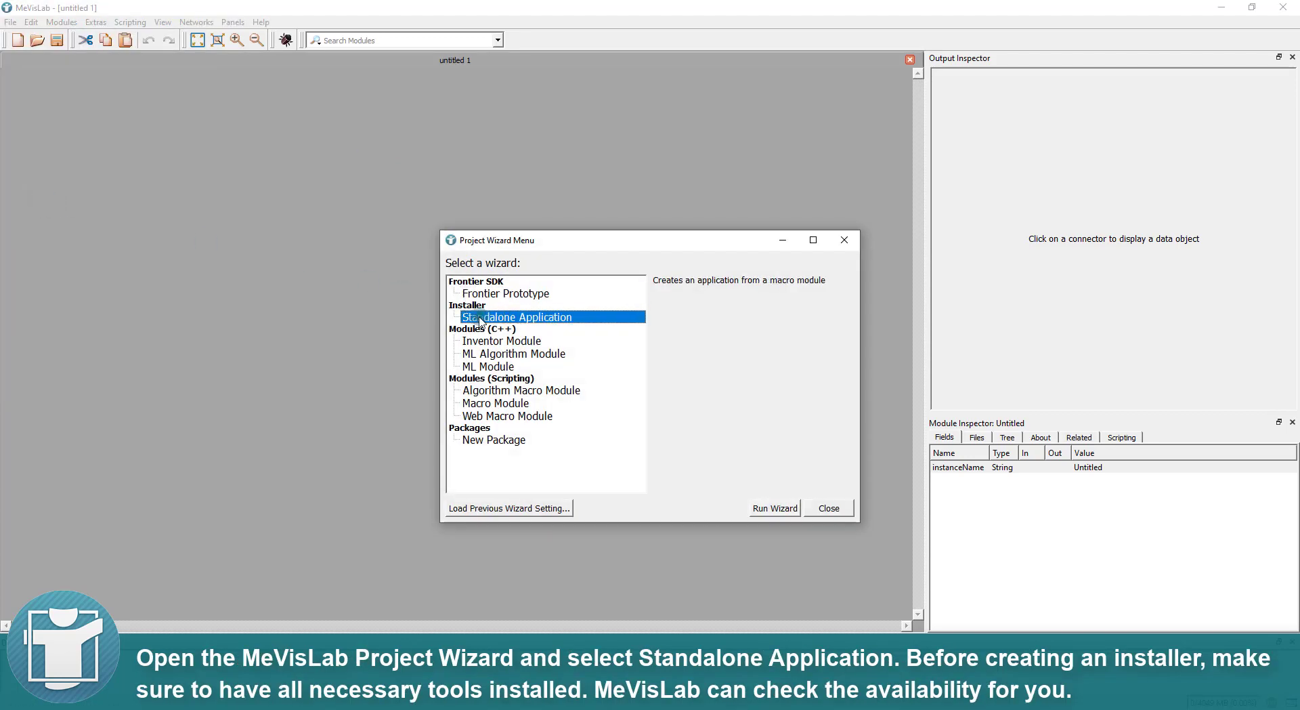
click(762, 510)
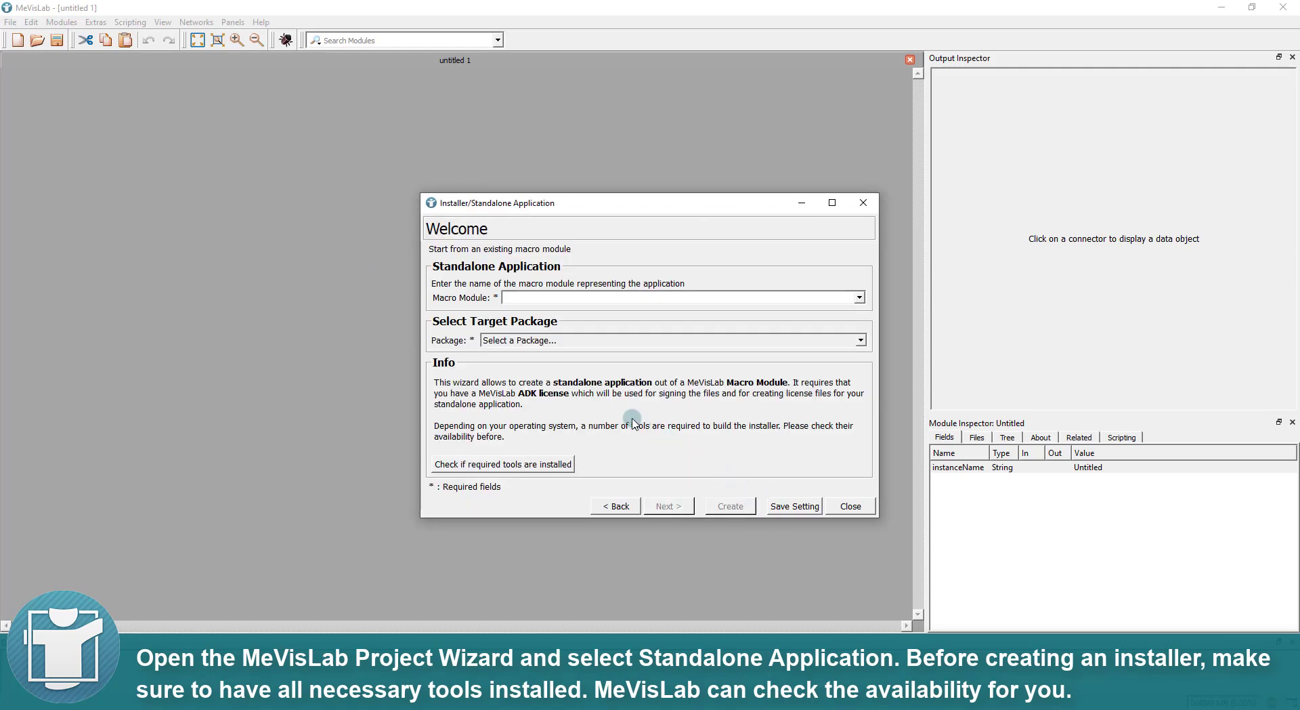
Check whether the tools required for building the installer are available, including DependencyWalker and NSIS
click(542, 463)
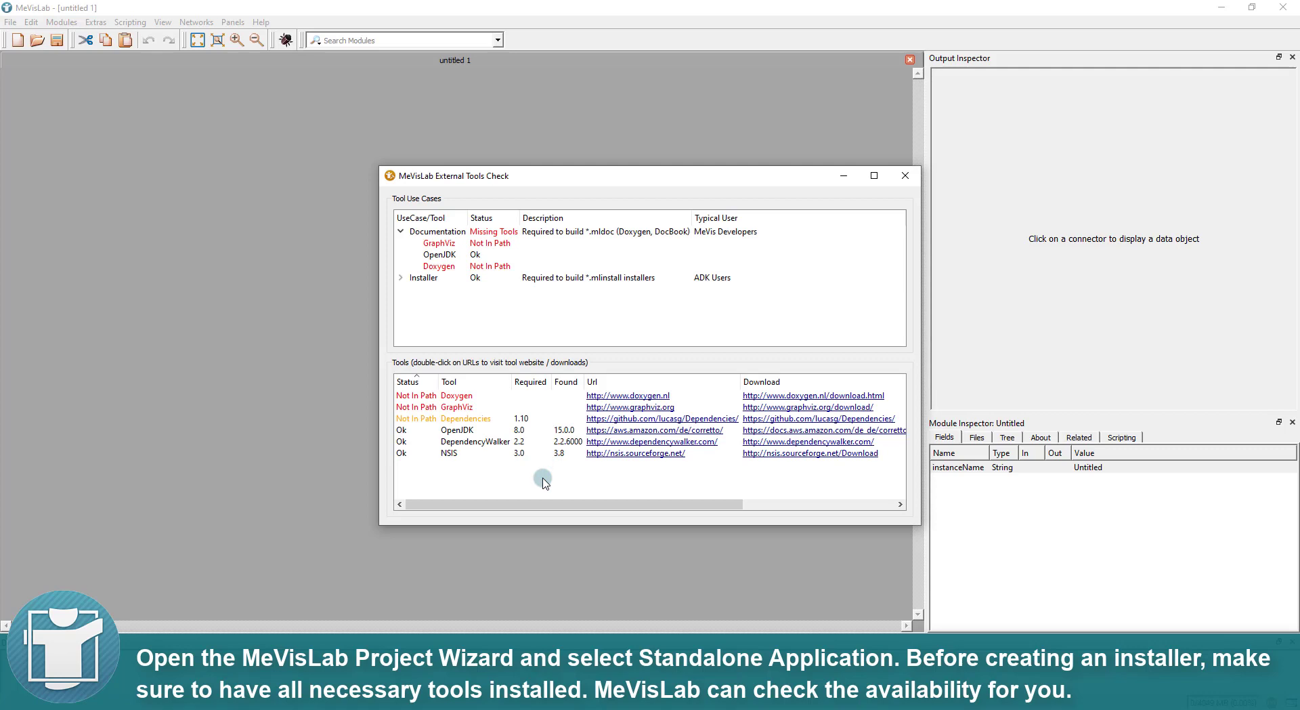
click(489, 441)
click(470, 453)
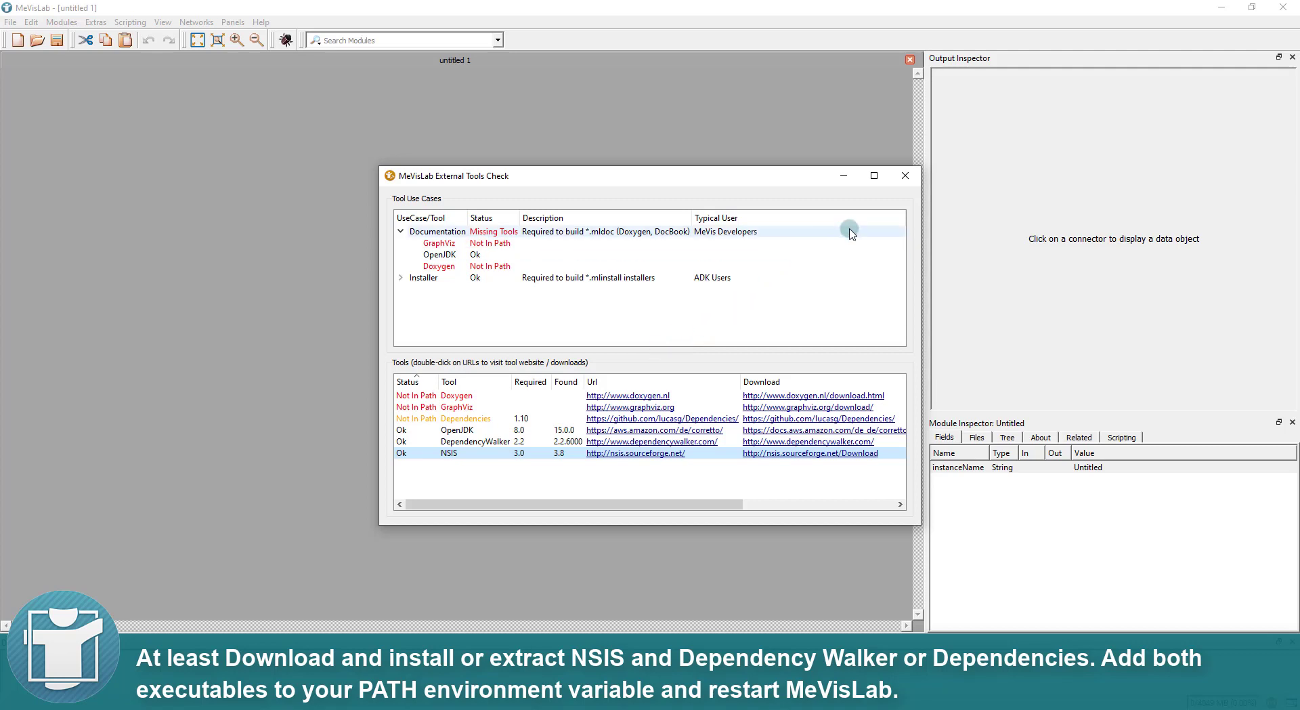
click(905, 176)
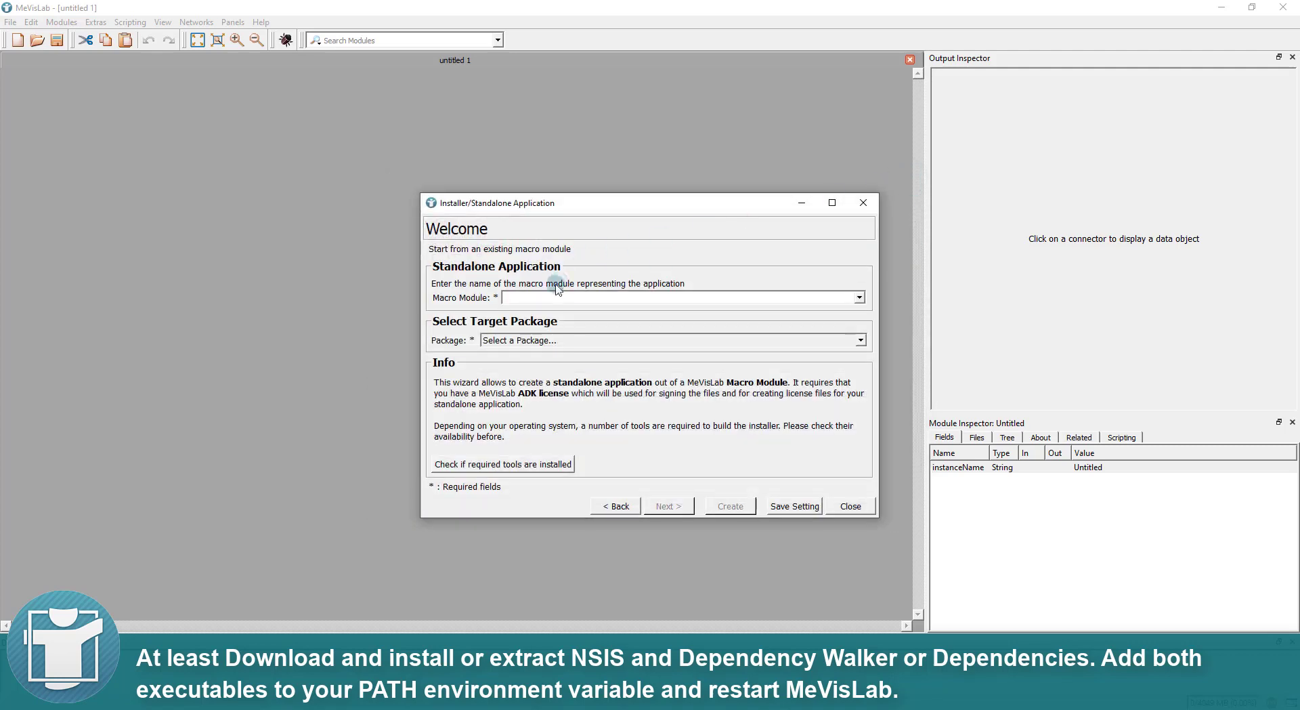
Choose TutorialSummary as the application's macro module and MeVis/TutorialSummary as the target package, and continue to the general settings
click(530, 298)
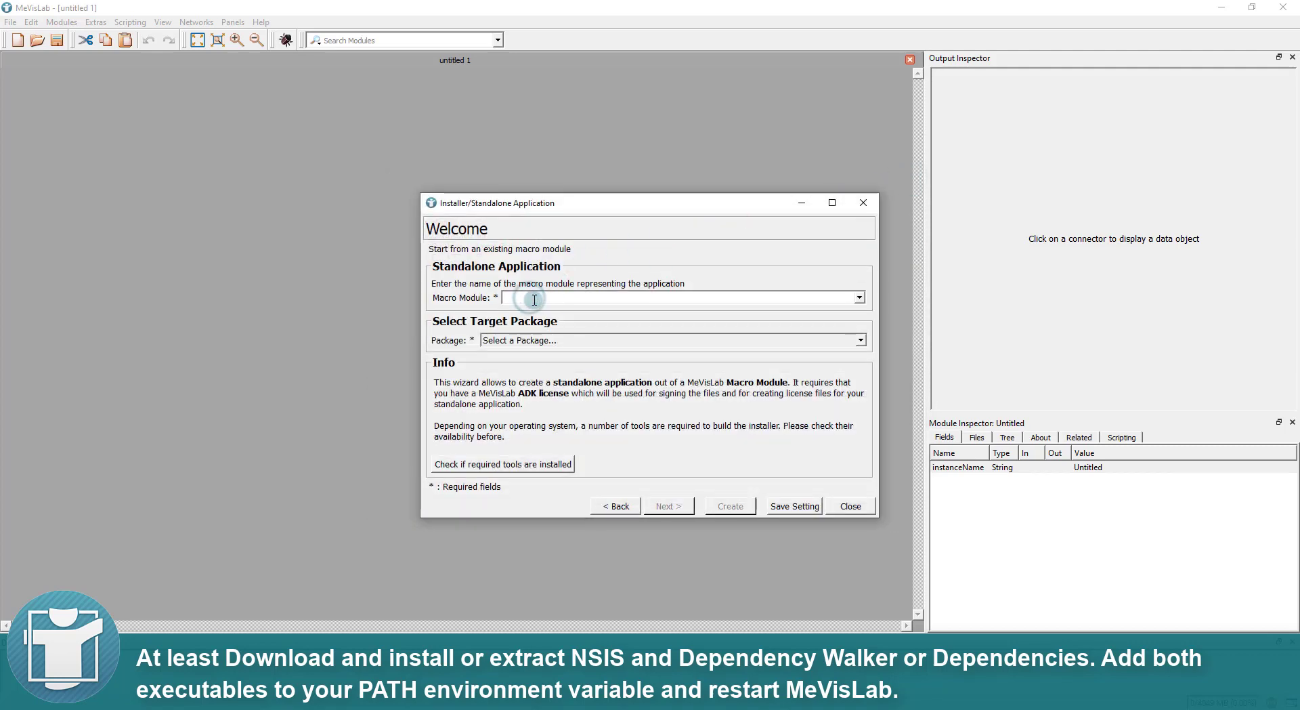
text(Tuto)
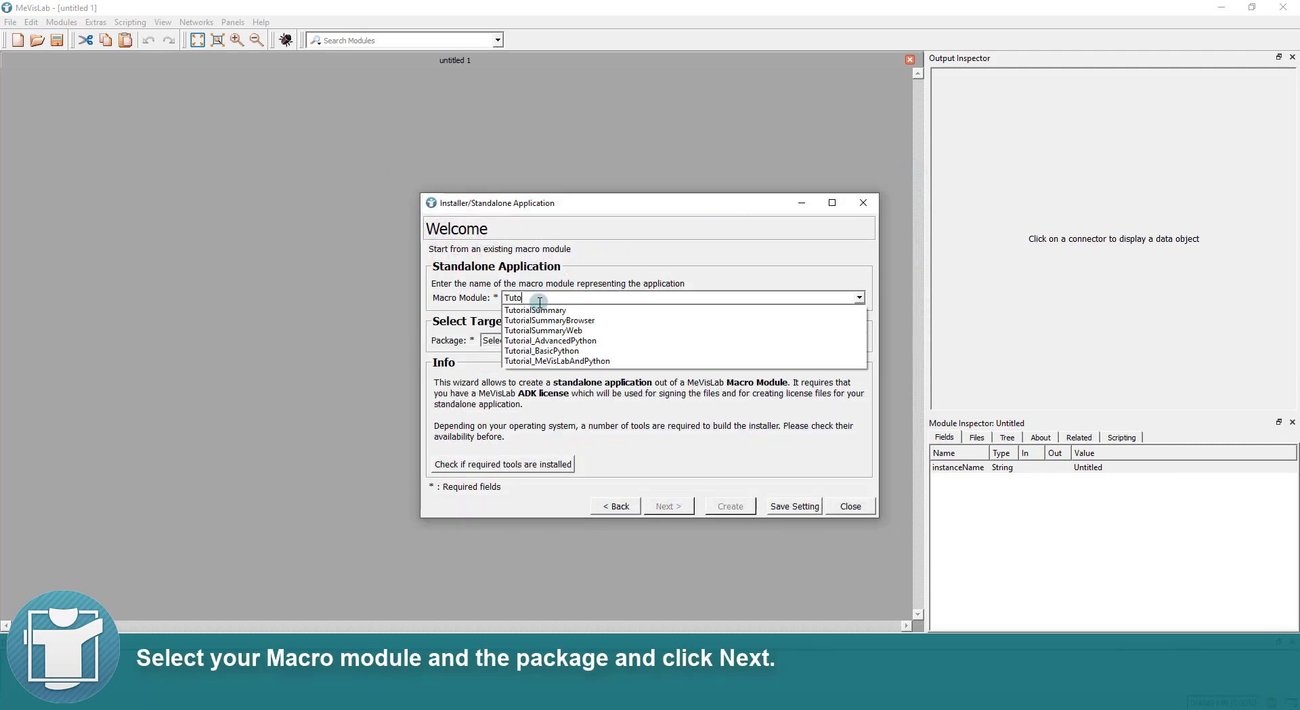
text(rialSummary)
click(542, 310)
click(542, 340)
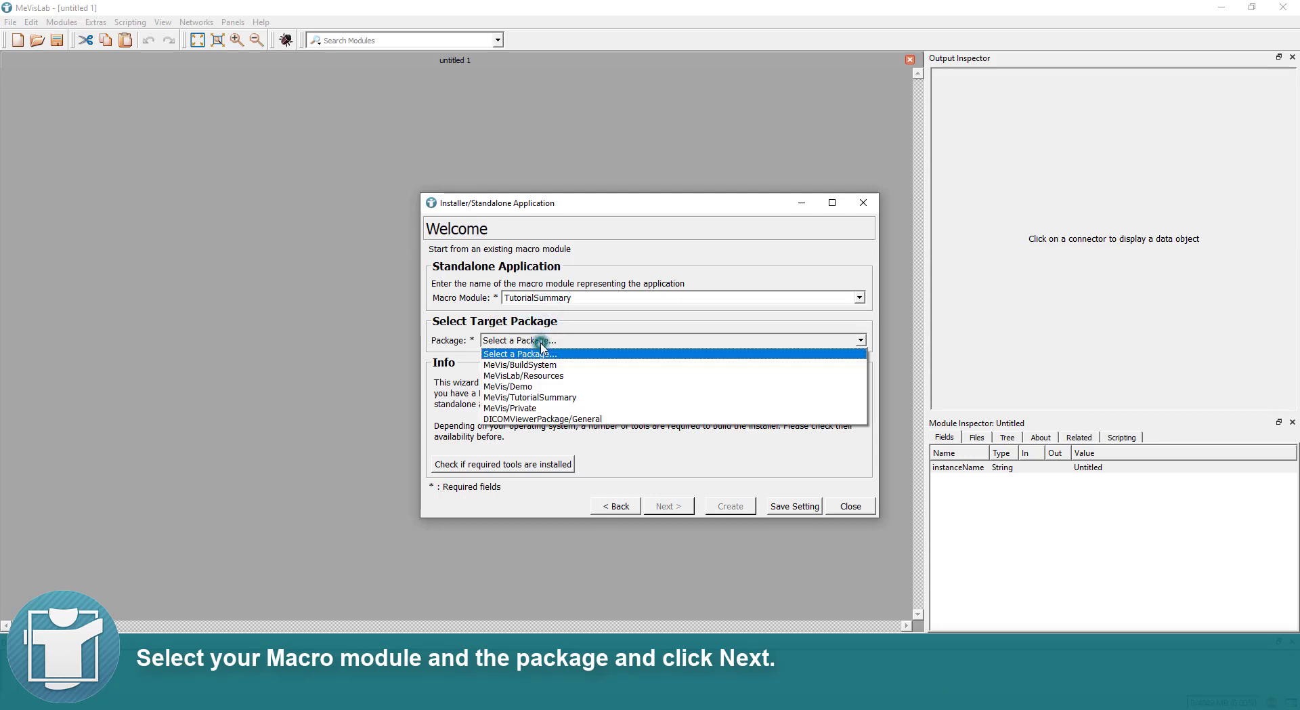
click(547, 399)
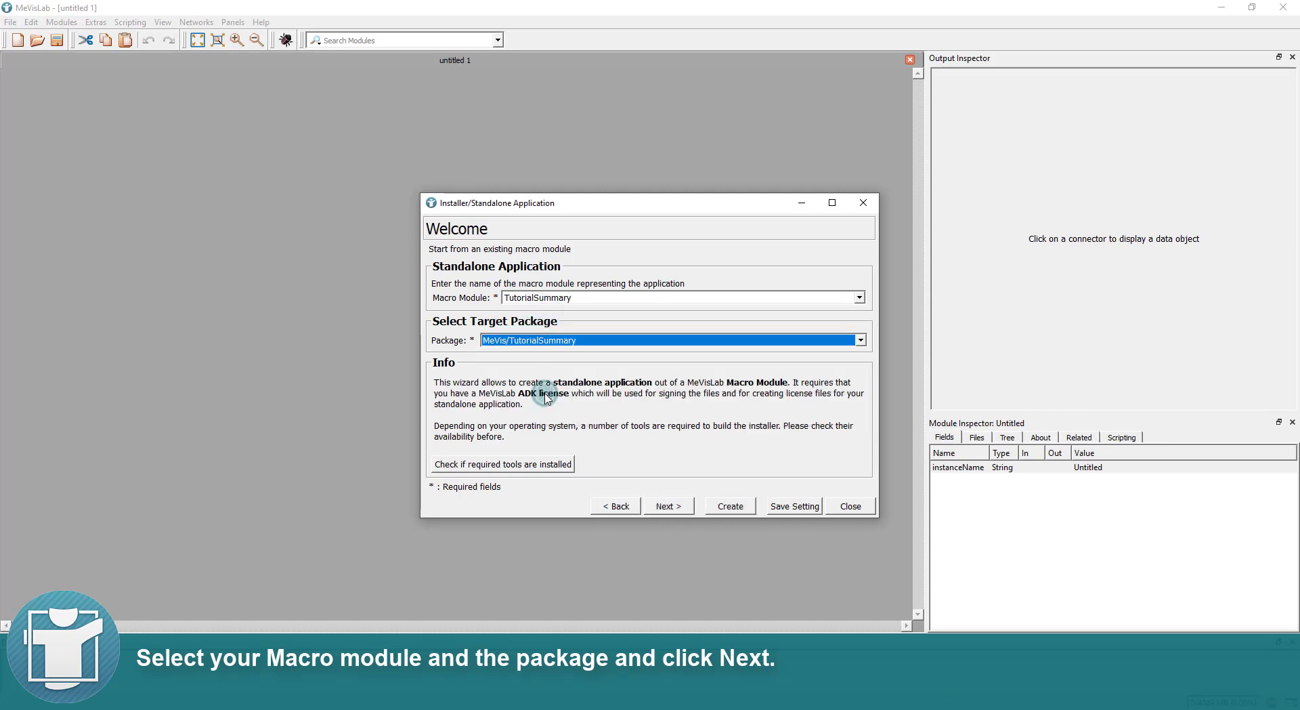
click(677, 507)
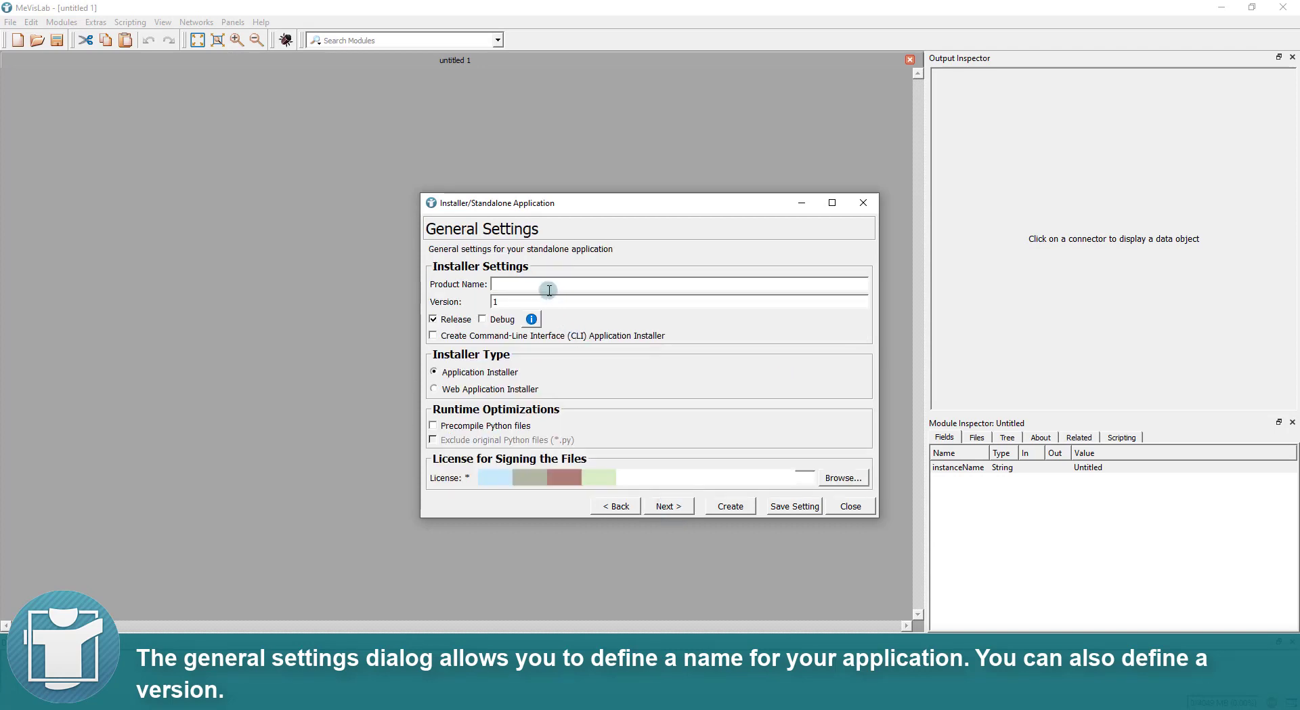
Set the product name to TutorialSummary and the version to 0.5, and accept the general settings
click(546, 283)
text(TutorialSummary)
double_click(548, 302)
text(0.5)
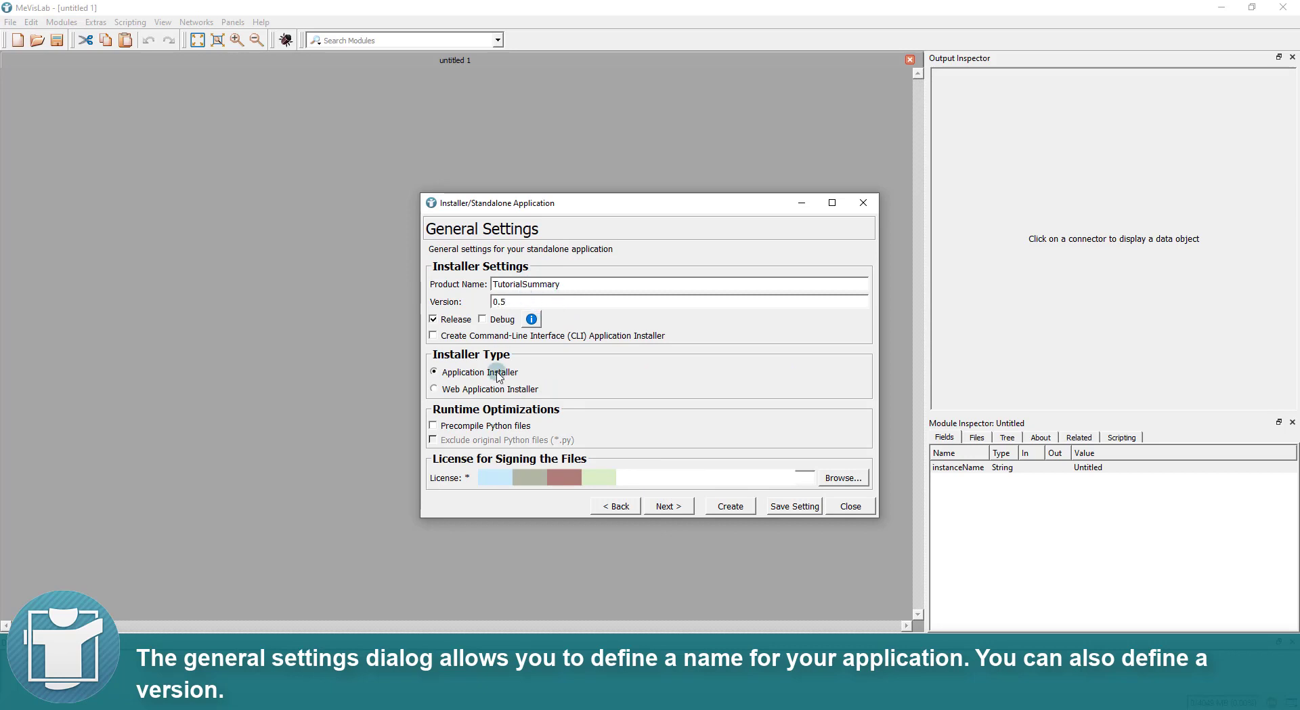
click(683, 508)
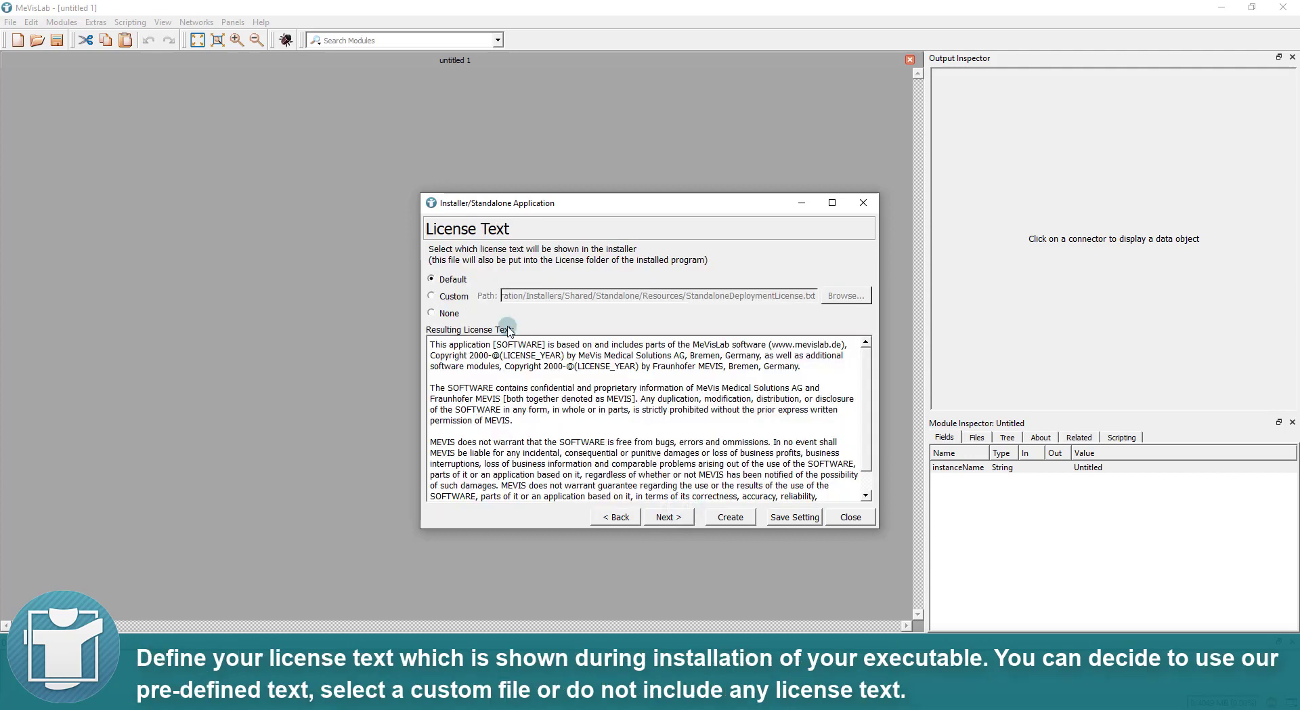
Try the Custom and None license text options, and accept the Default license text for the installer
click(446, 296)
double_click(748, 296)
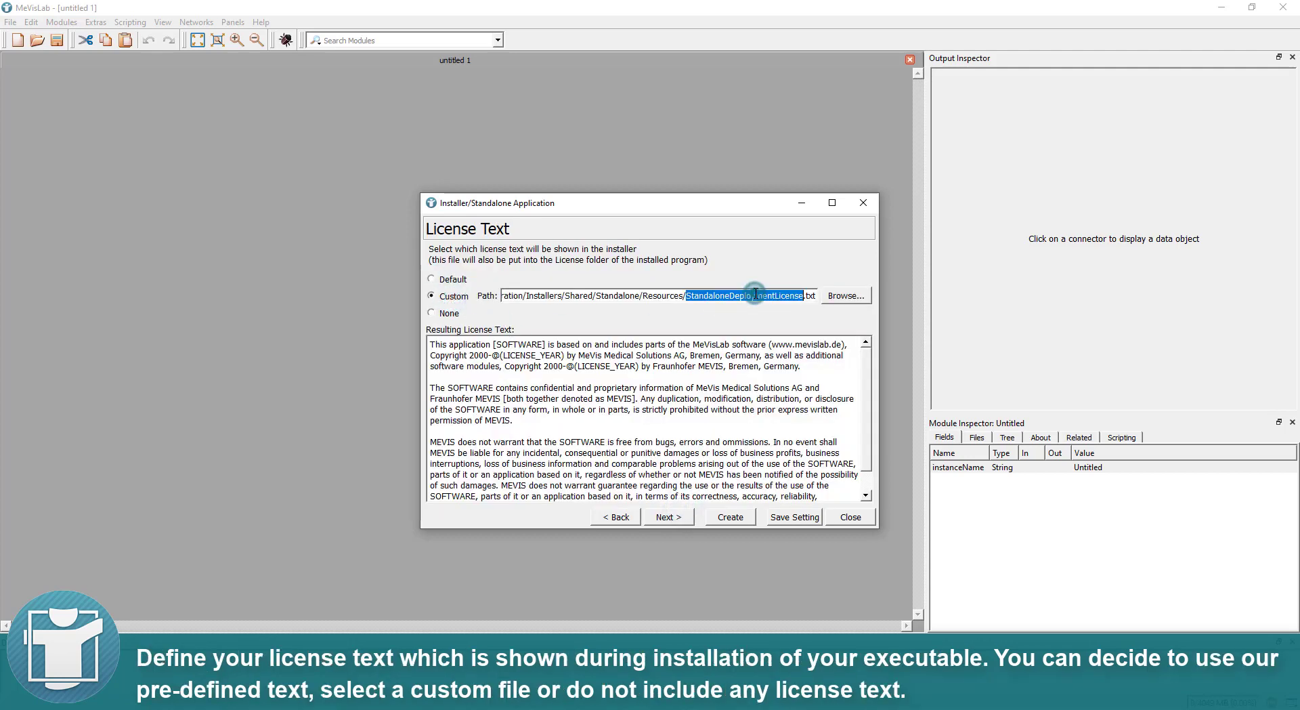
click(449, 313)
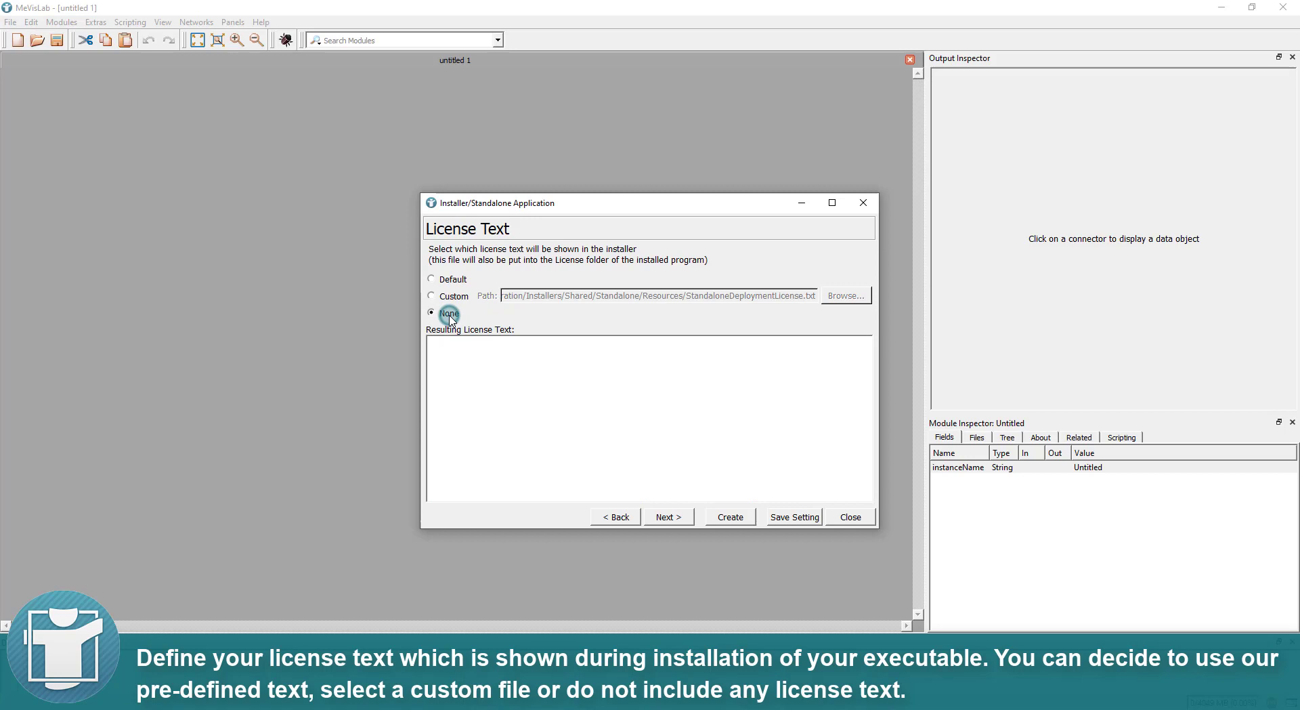
click(451, 278)
click(682, 517)
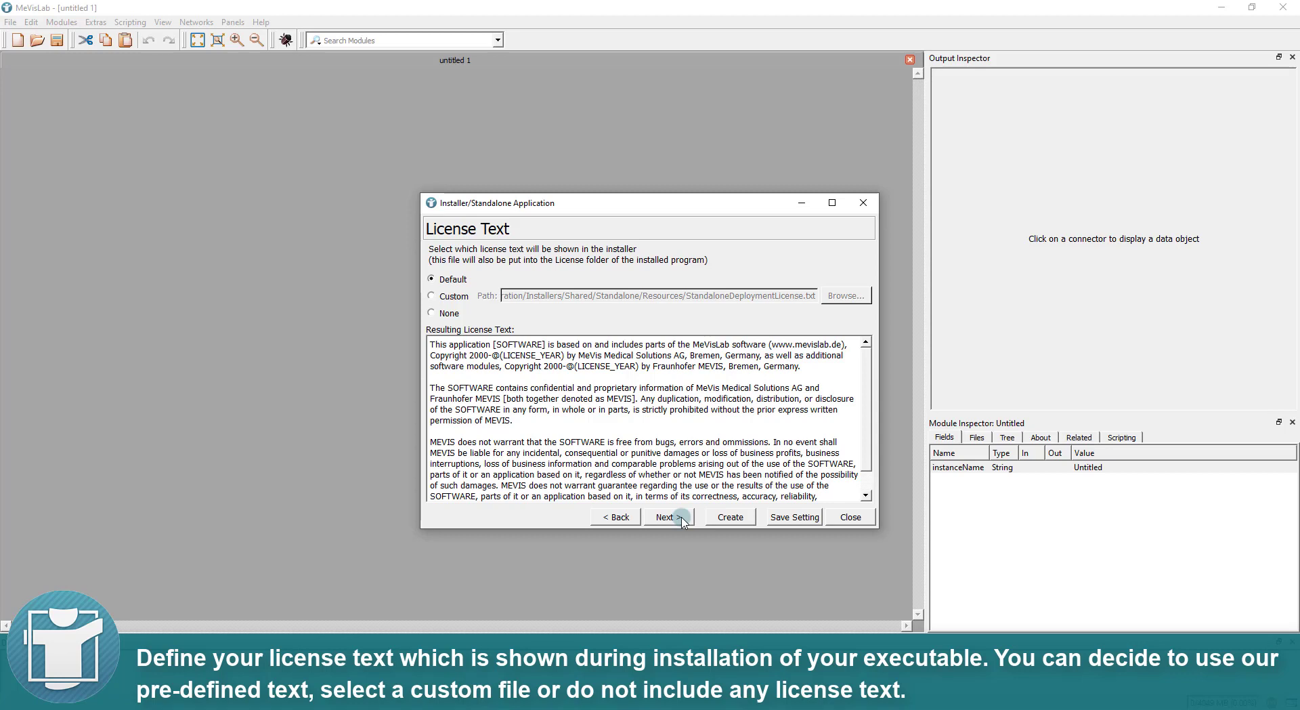
click(682, 519)
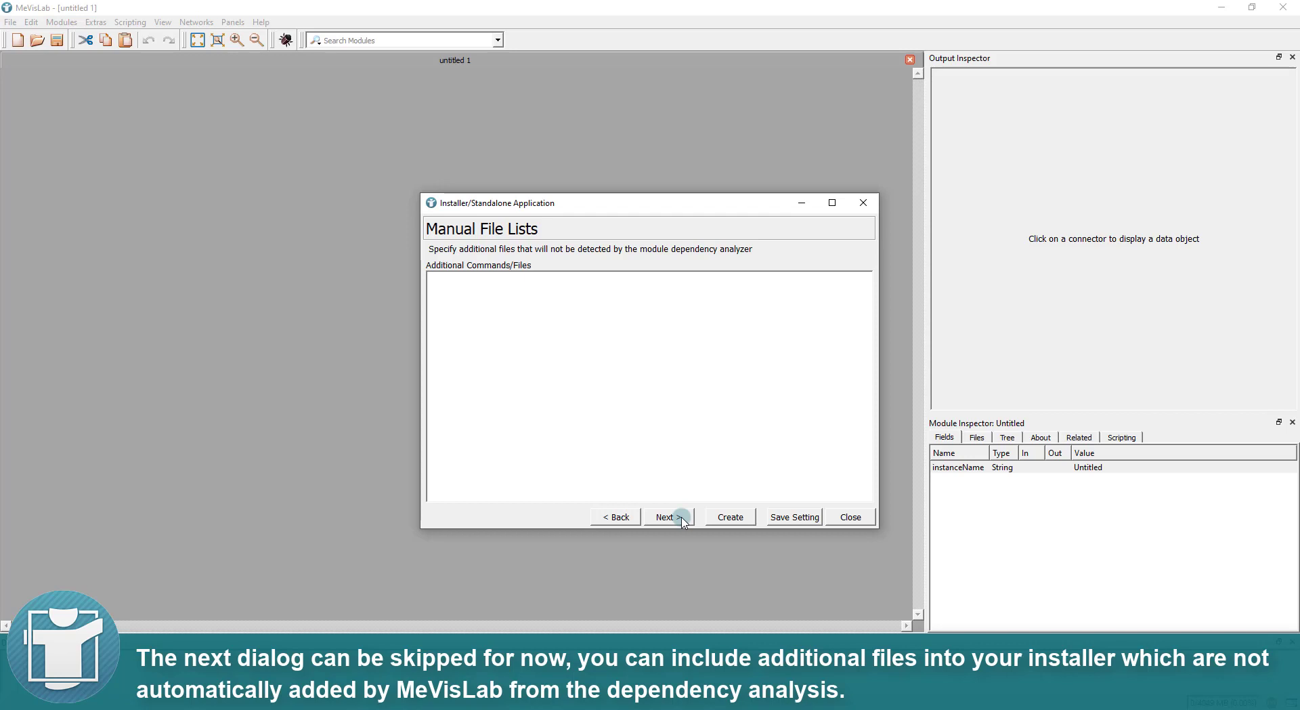
Skip the manual file lists and set the application's window mode to Show normal
click(682, 521)
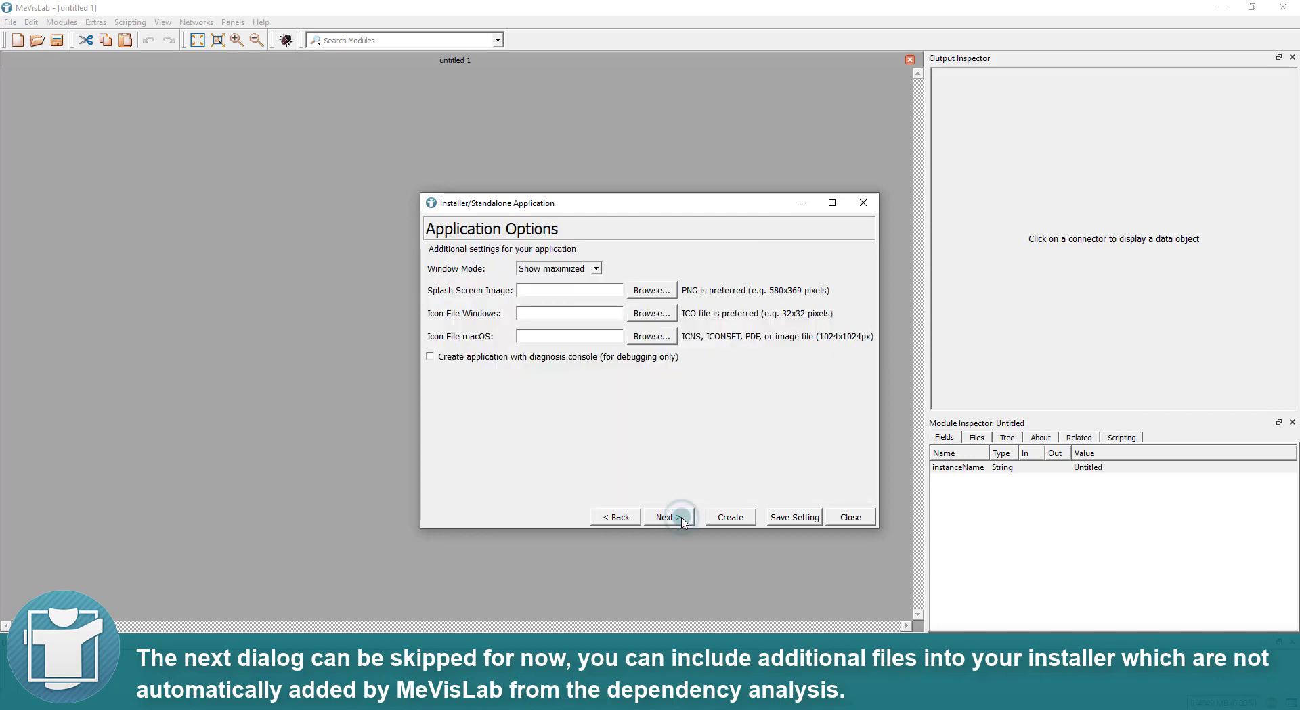
click(574, 267)
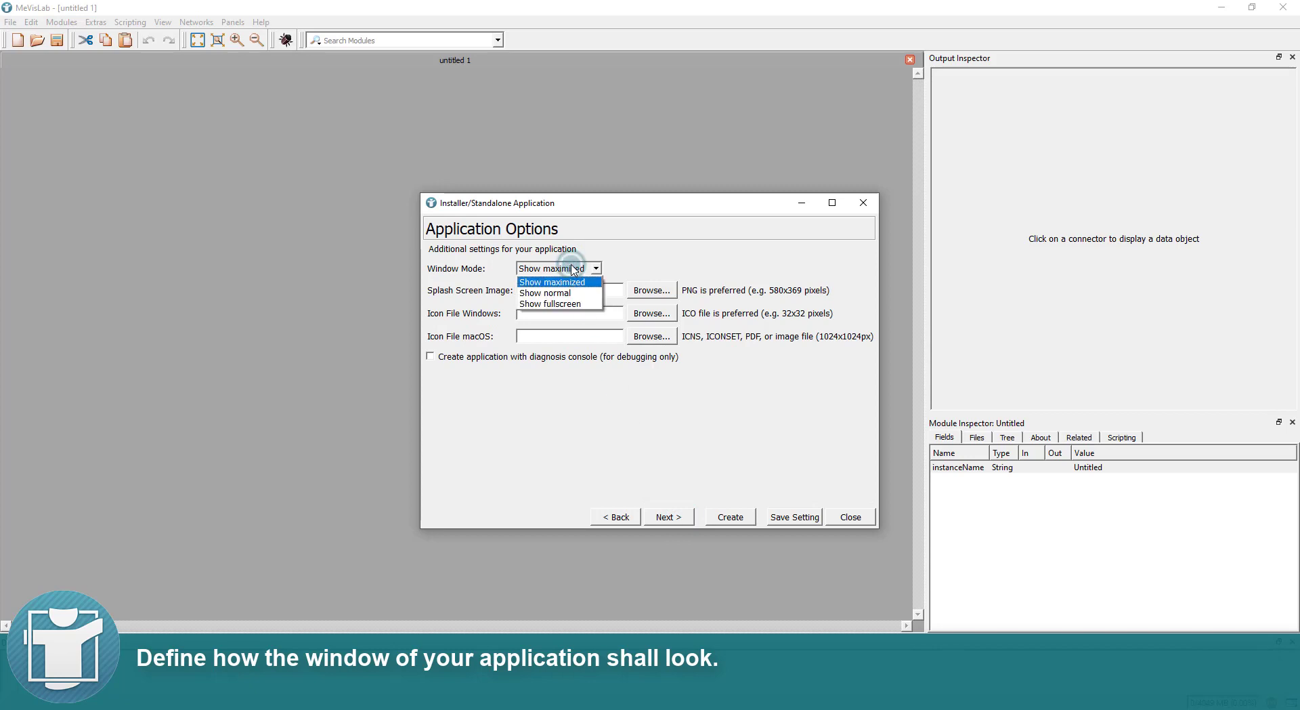
click(569, 283)
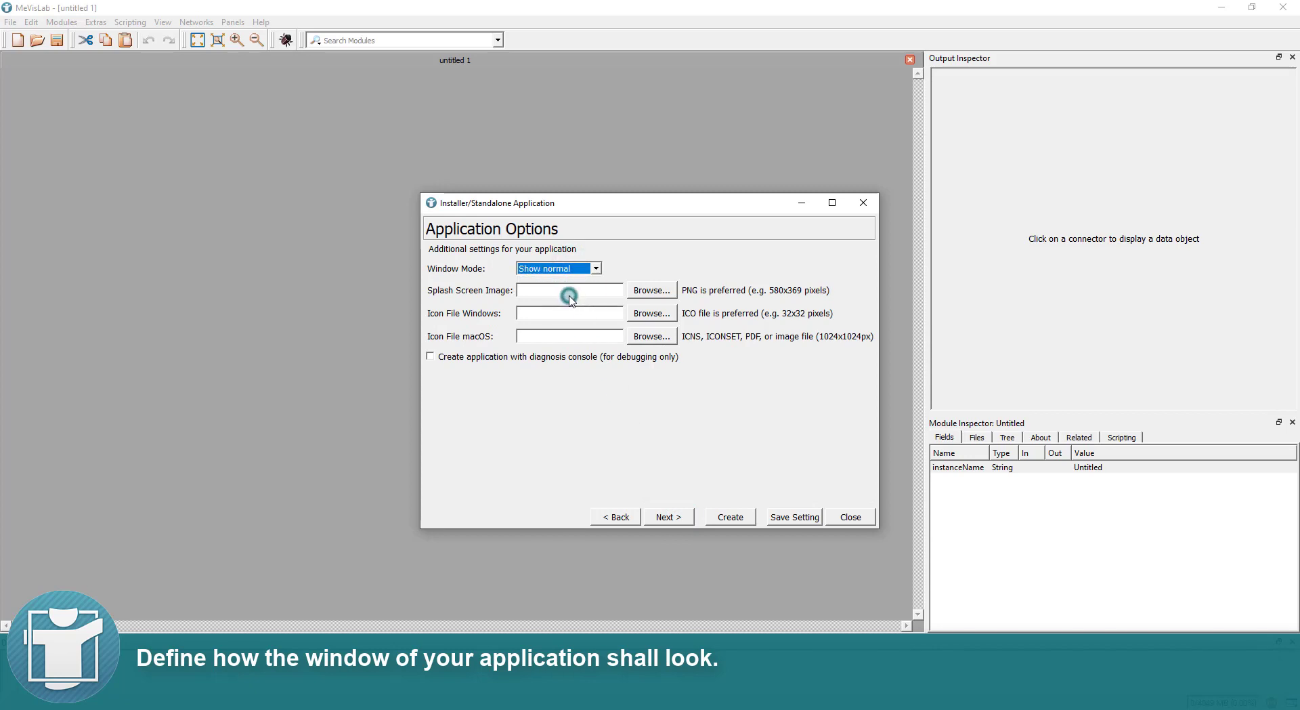
click(676, 518)
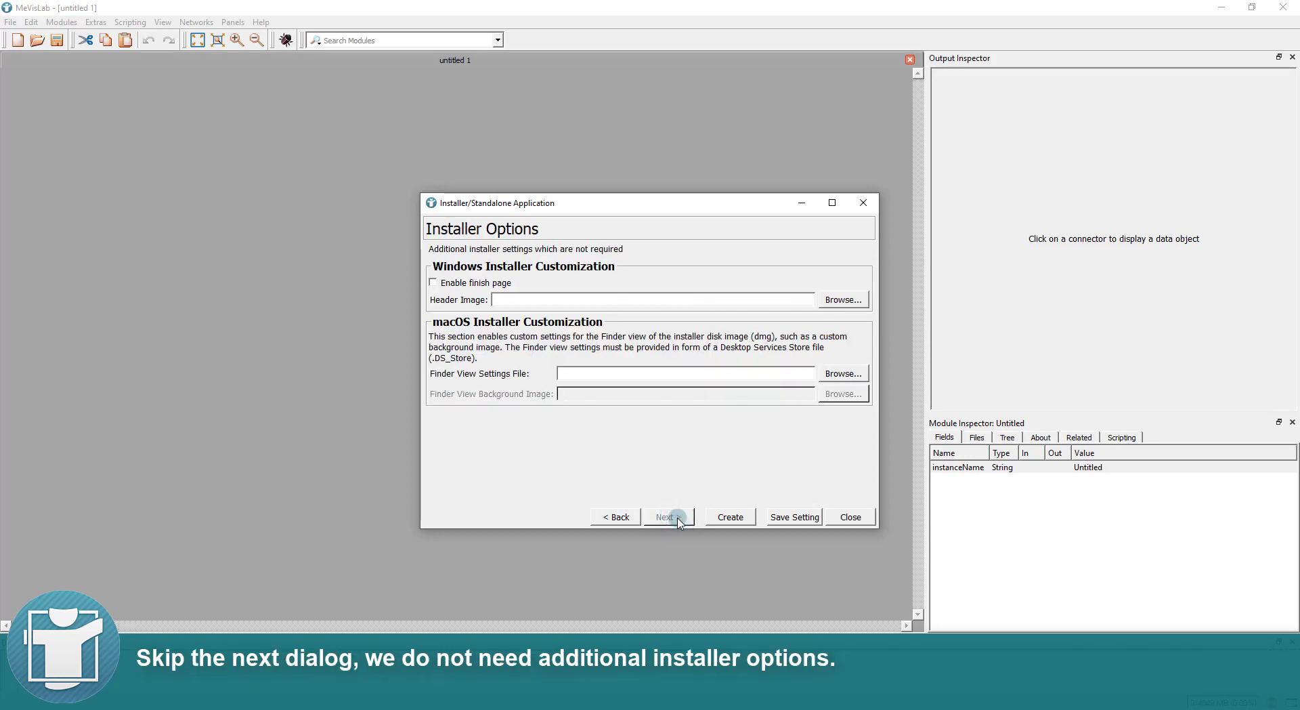
Create the installer without additional installer options and open the directory that holds the generated files
click(730, 518)
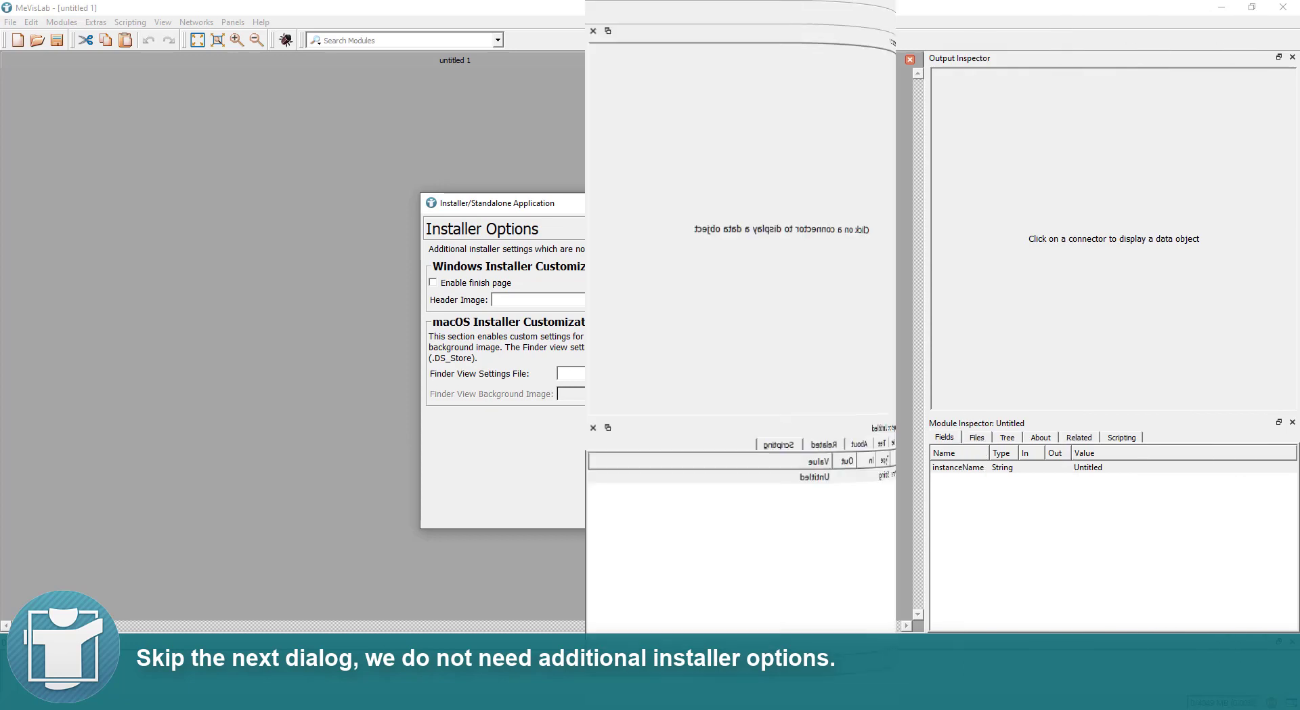
click(520, 447)
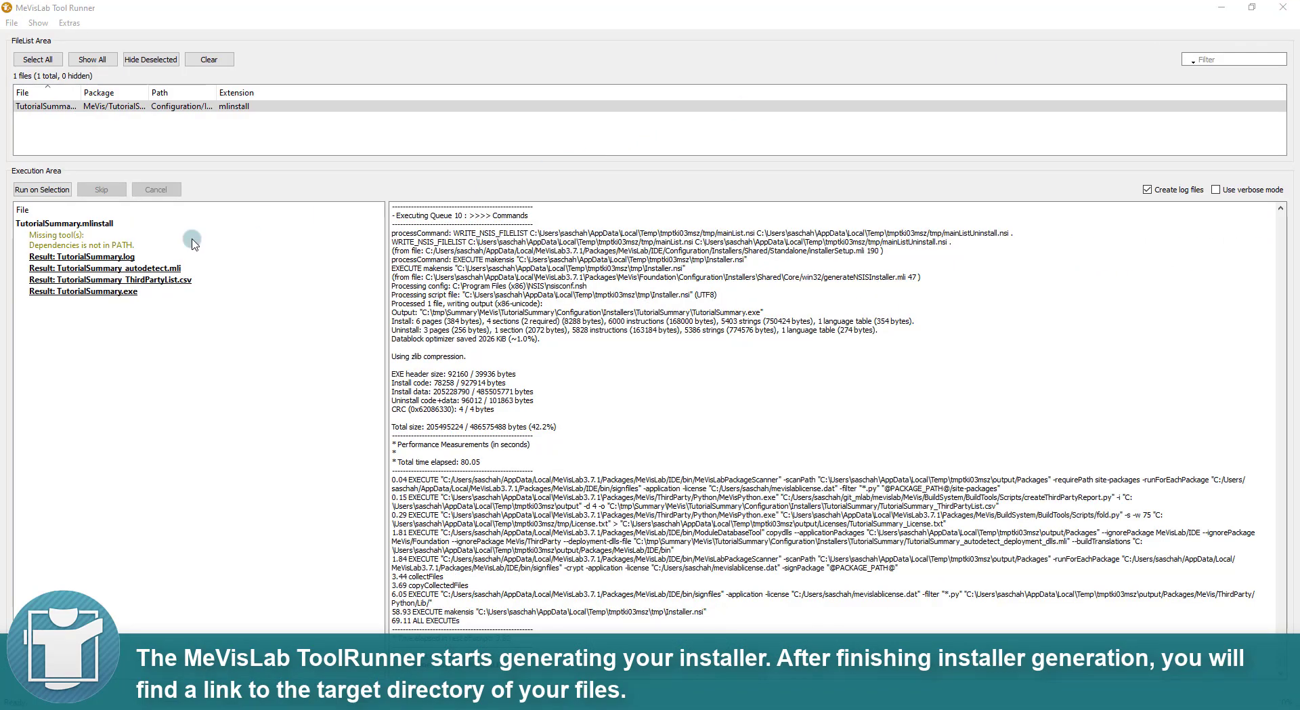
right_click(103, 260)
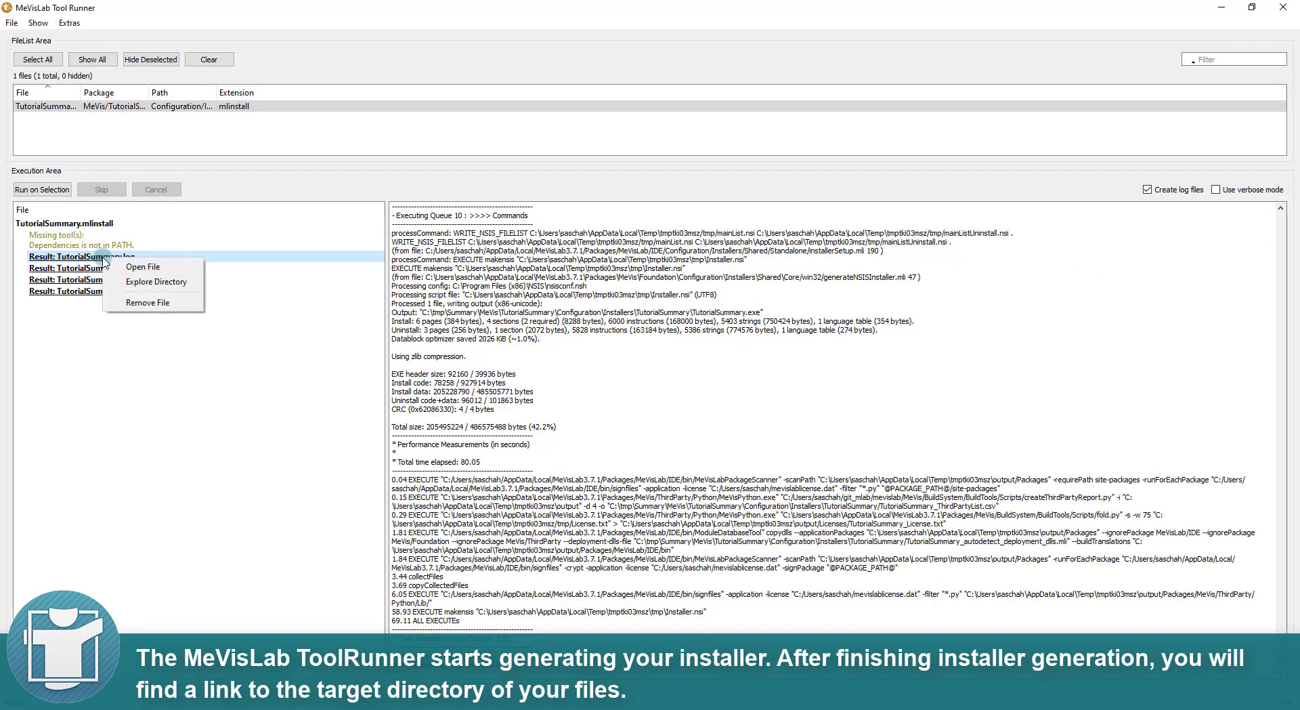
click(153, 285)
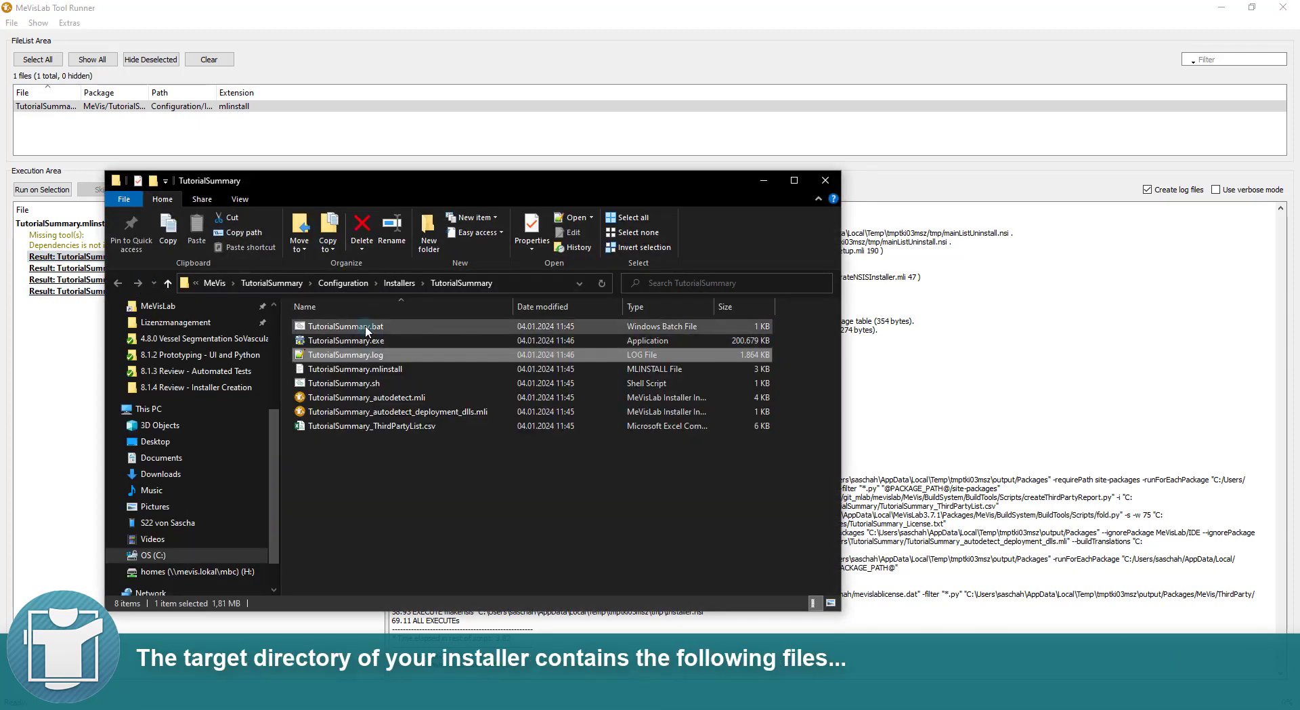
Review the generated batch, executable, mlinstall and shell script files of TutorialSummary
click(366, 328)
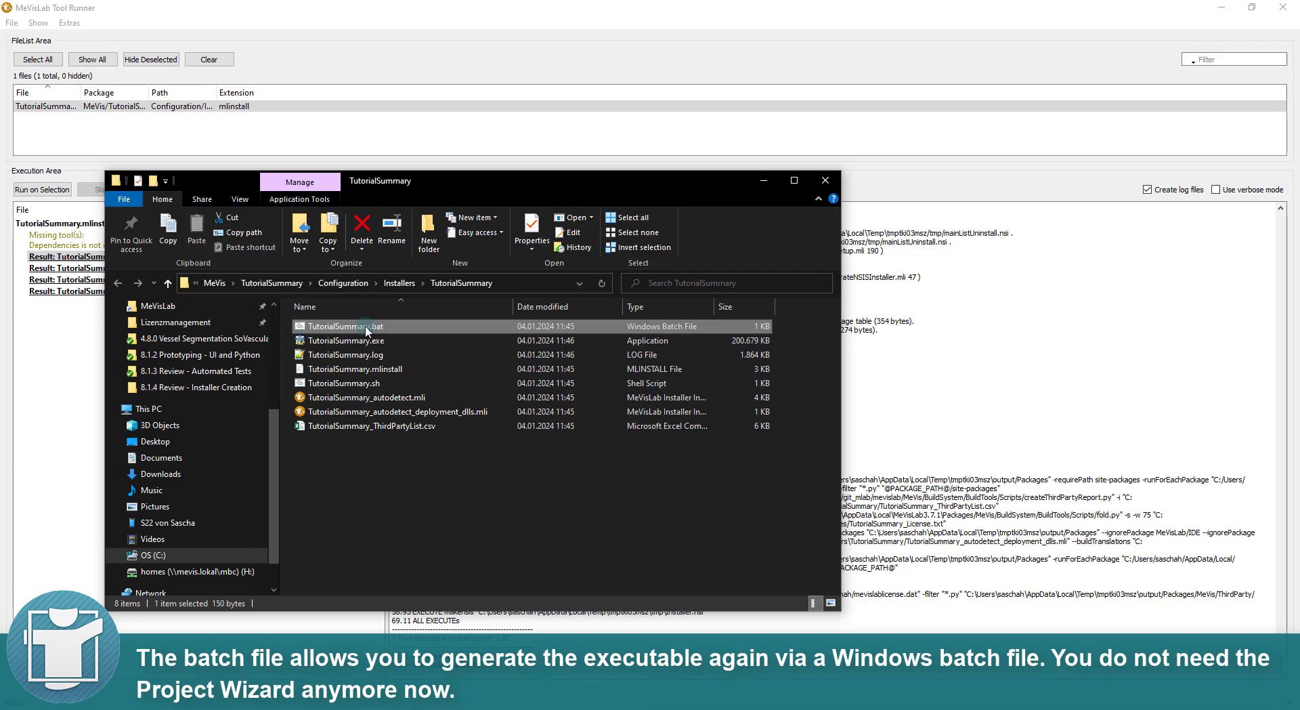
click(365, 342)
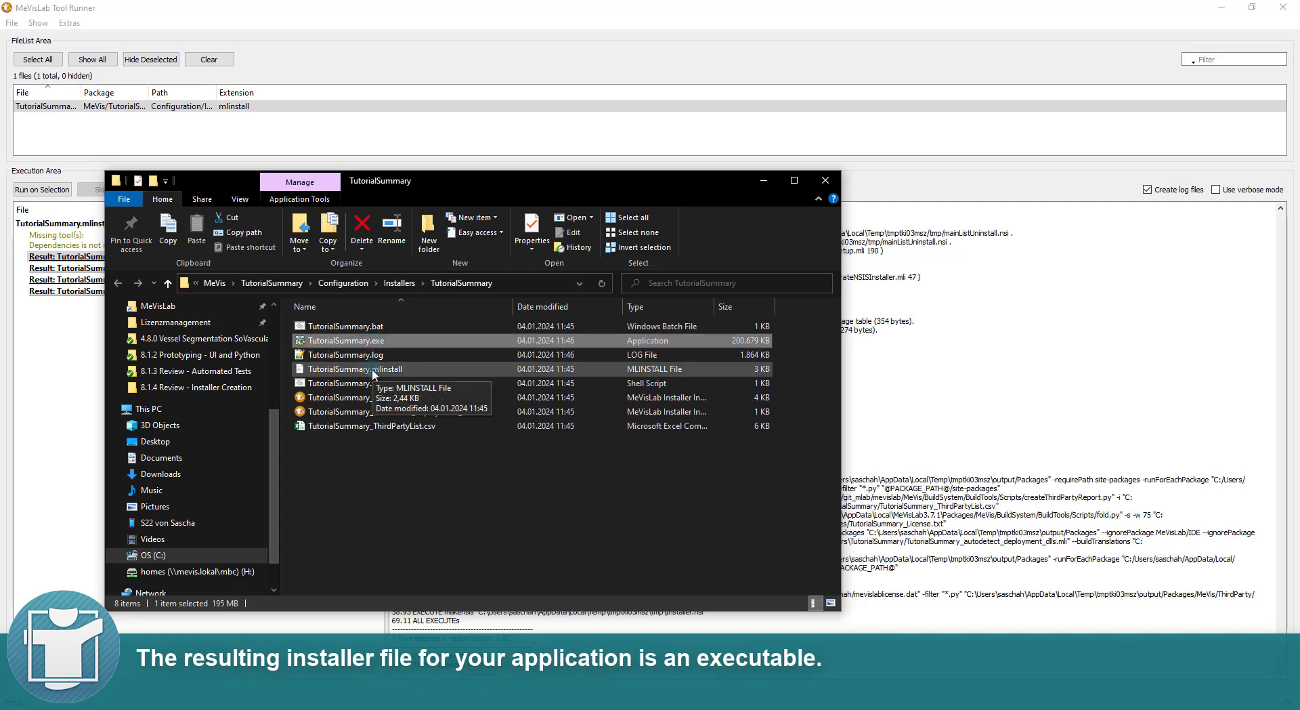
click(373, 369)
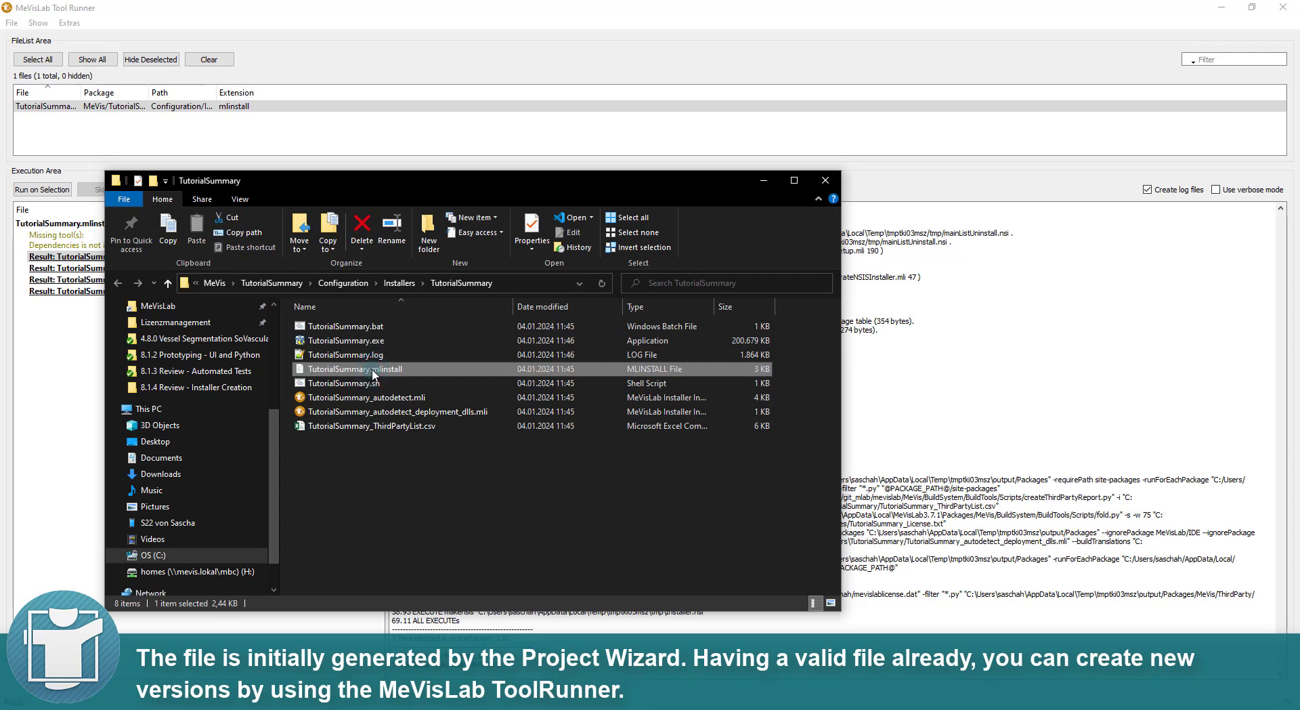
click(373, 384)
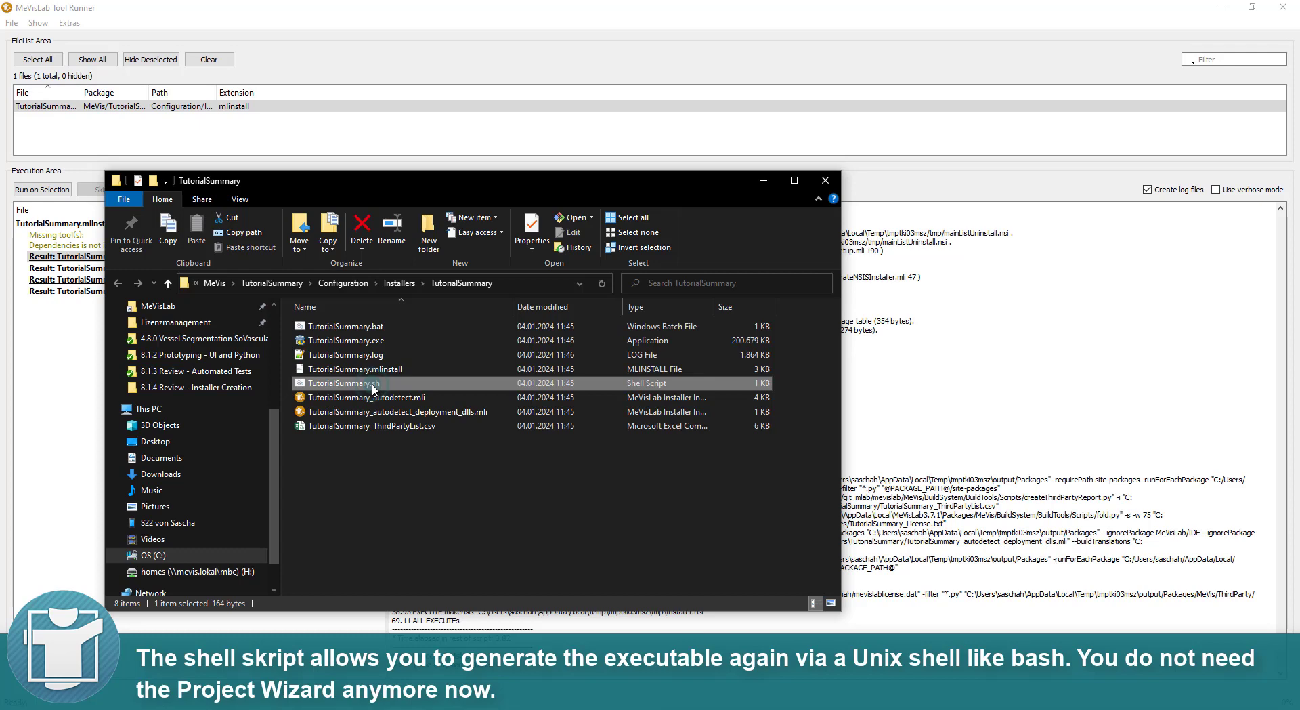
Examine the tools, versions and licenses in TutorialSummary_ThirdPartyList.csv in Excel and close the file
double_click(373, 428)
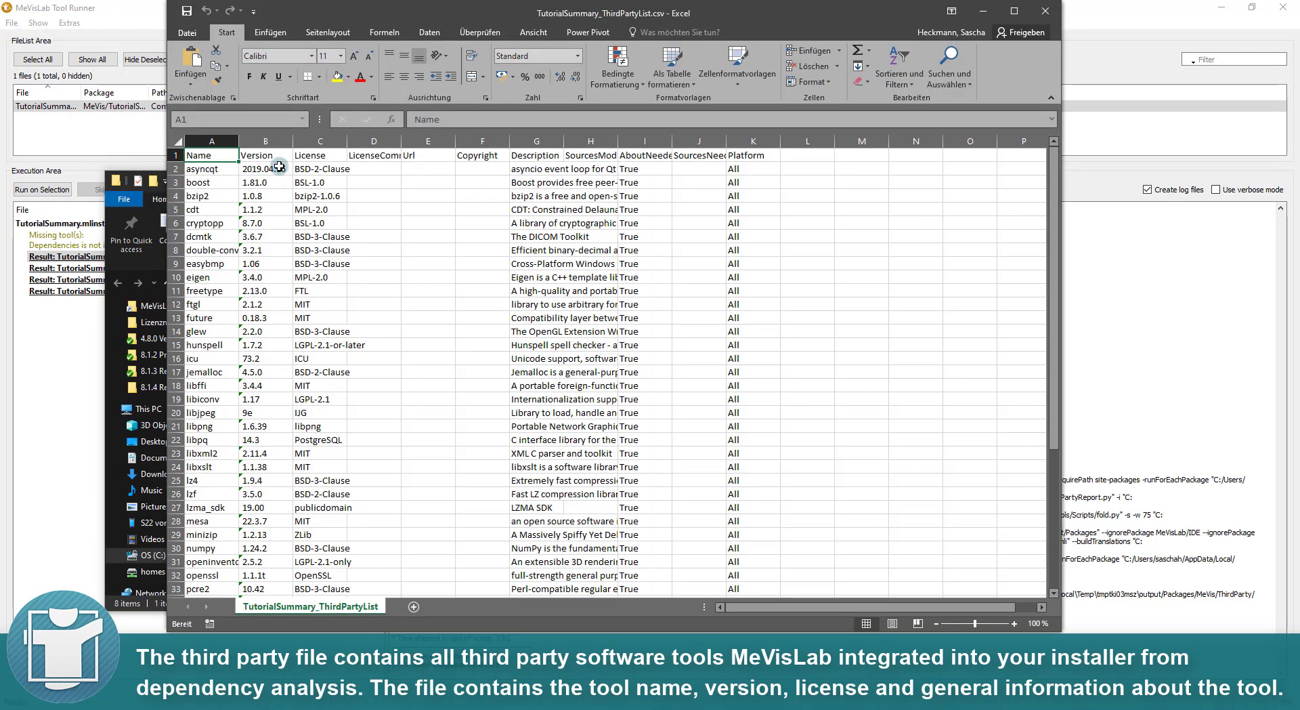
scroll(212, 217, down, 19)
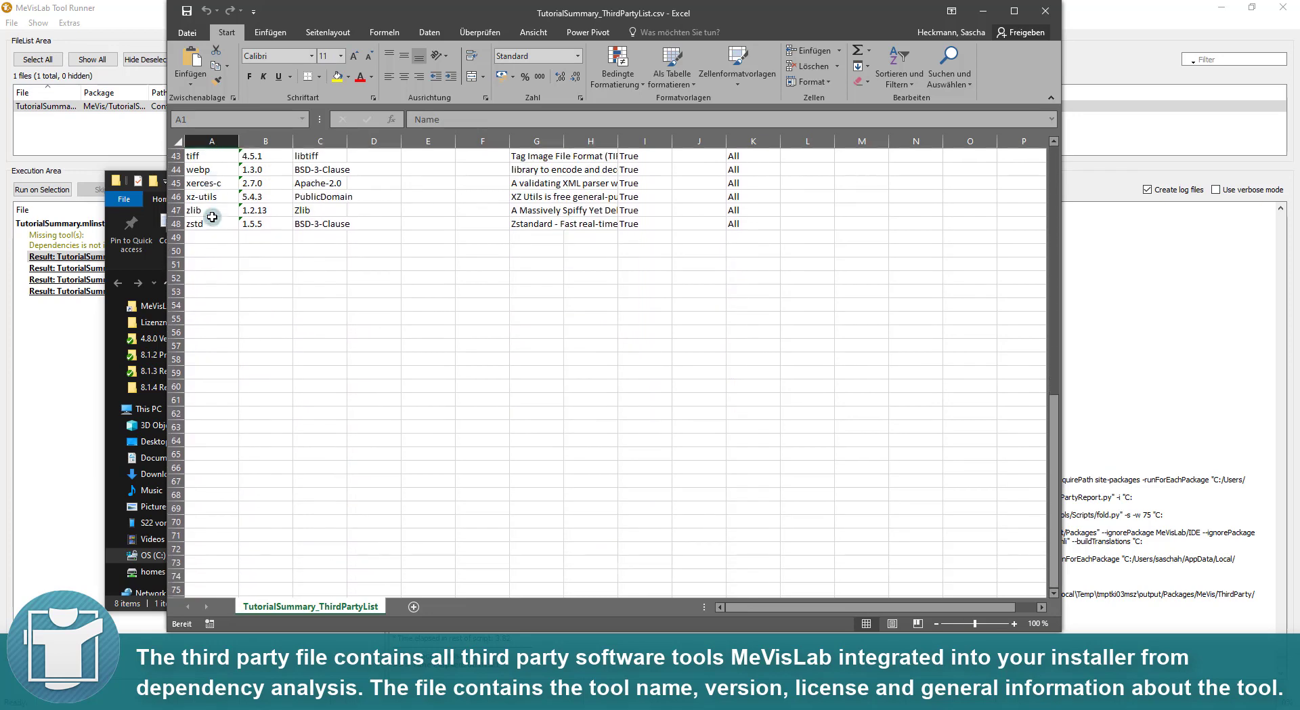
scroll(212, 216, up, 19)
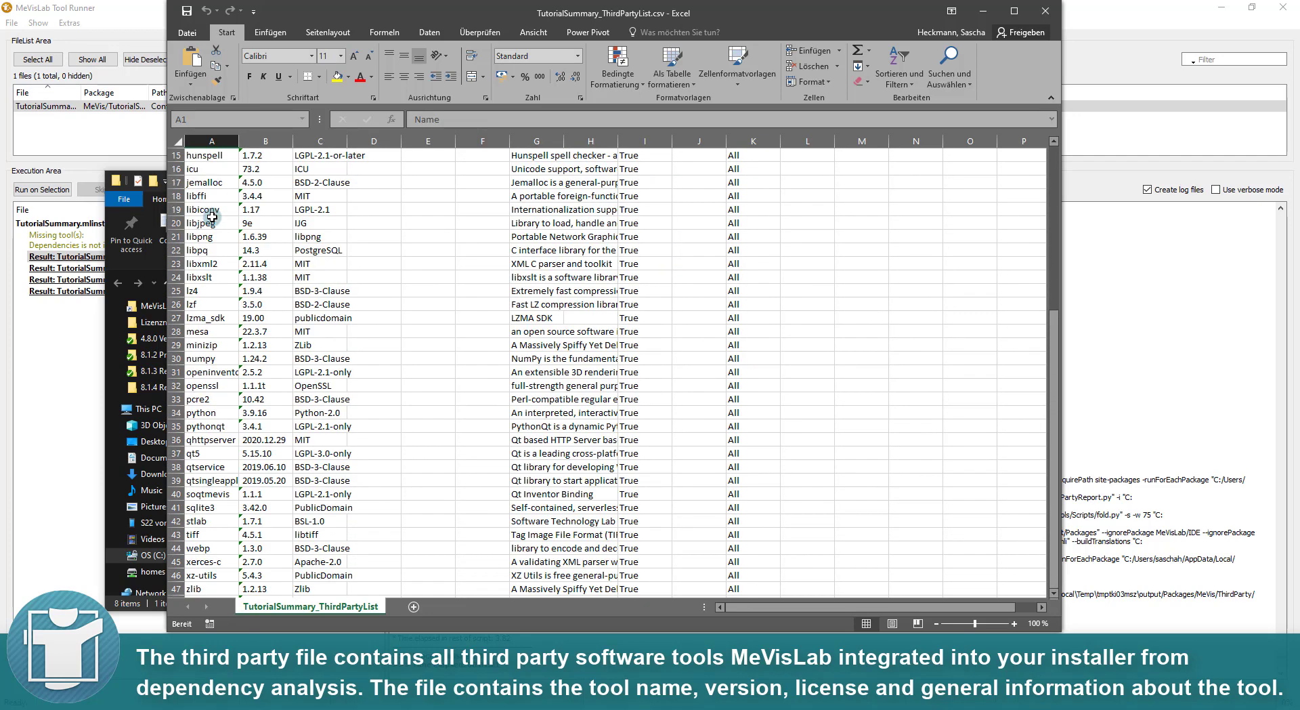
click(1045, 11)
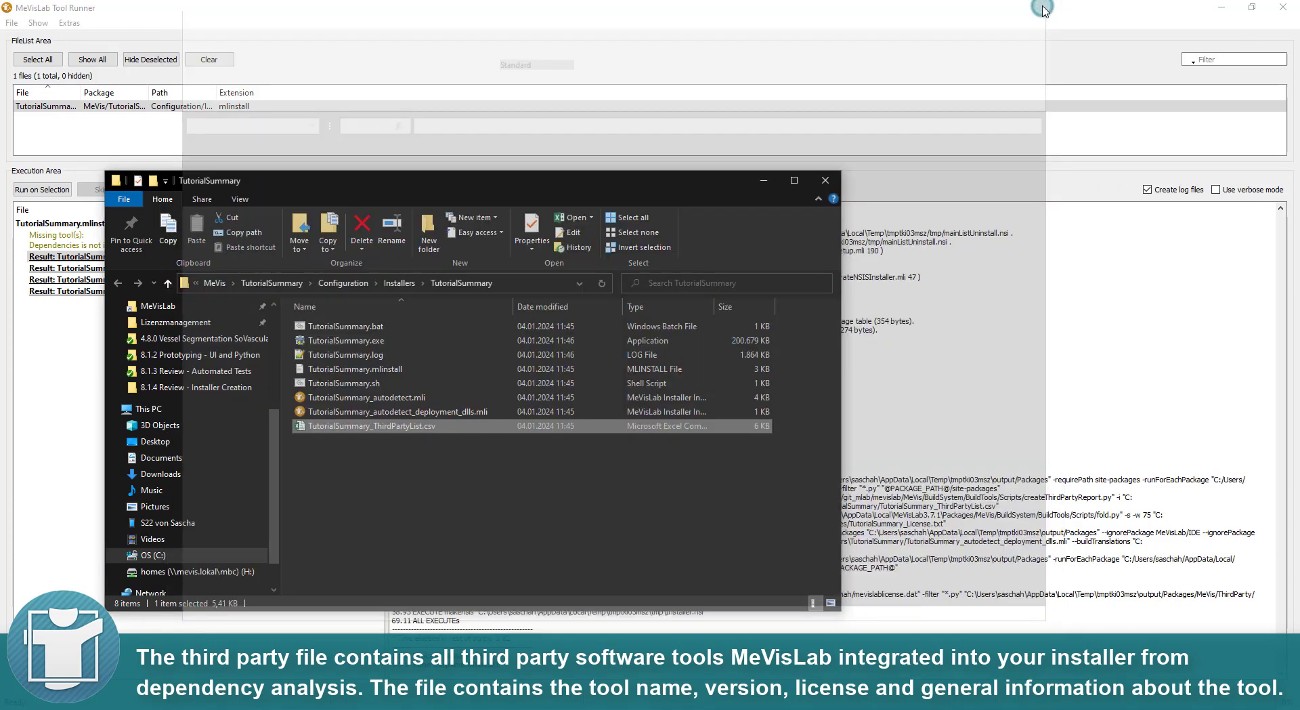
Run the TutorialSummary.exe installer, review the license text and accept the license agreement
click(354, 336)
double_click(354, 336)
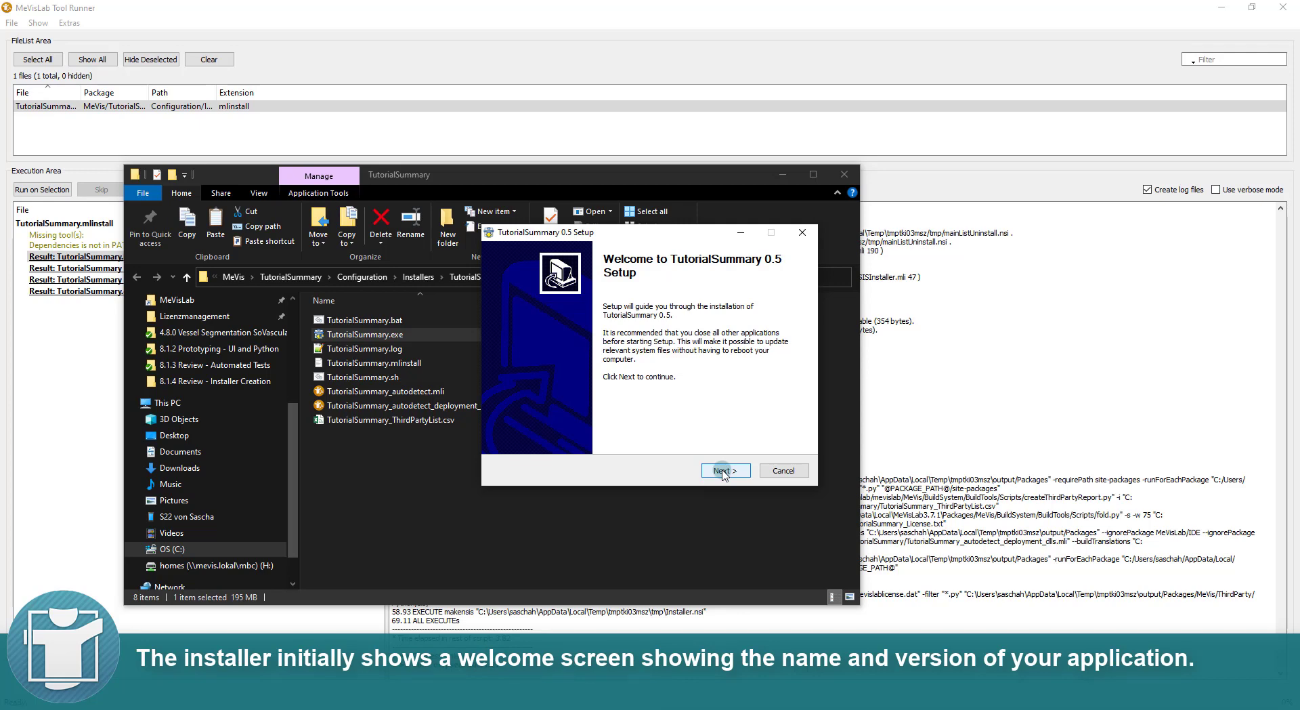
click(723, 473)
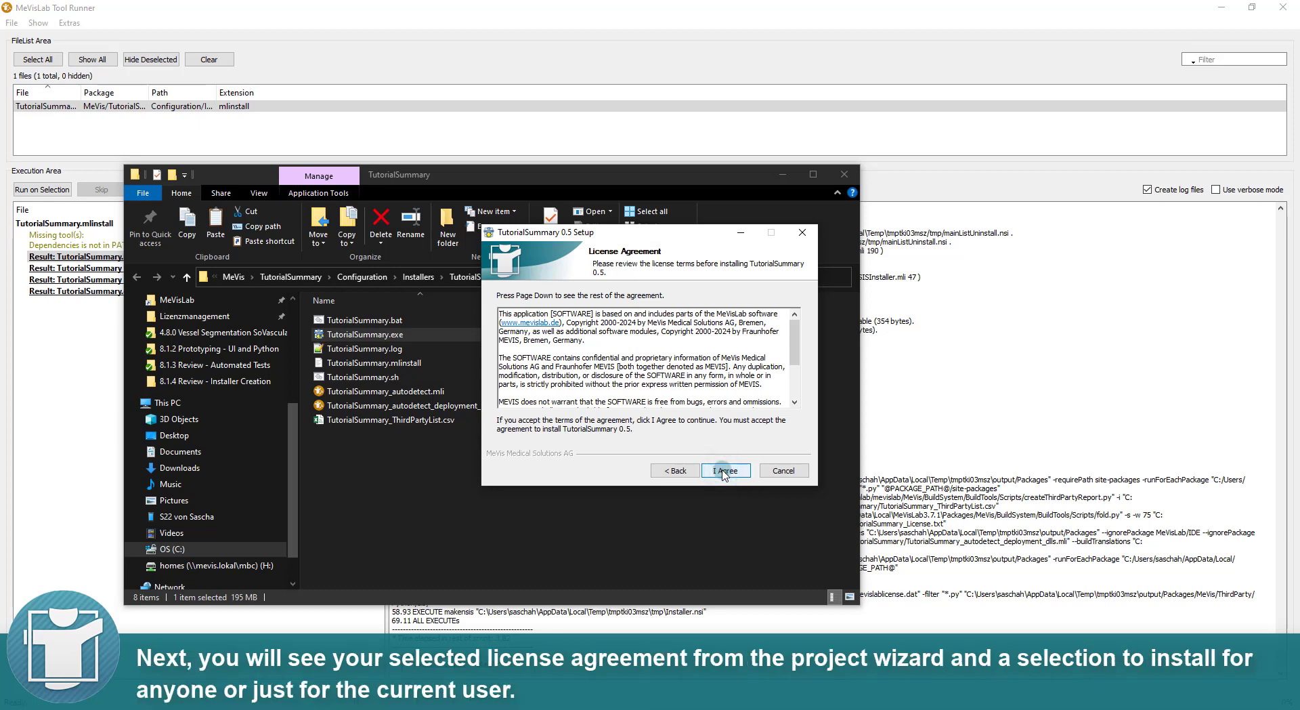
drag(579, 313, 640, 389)
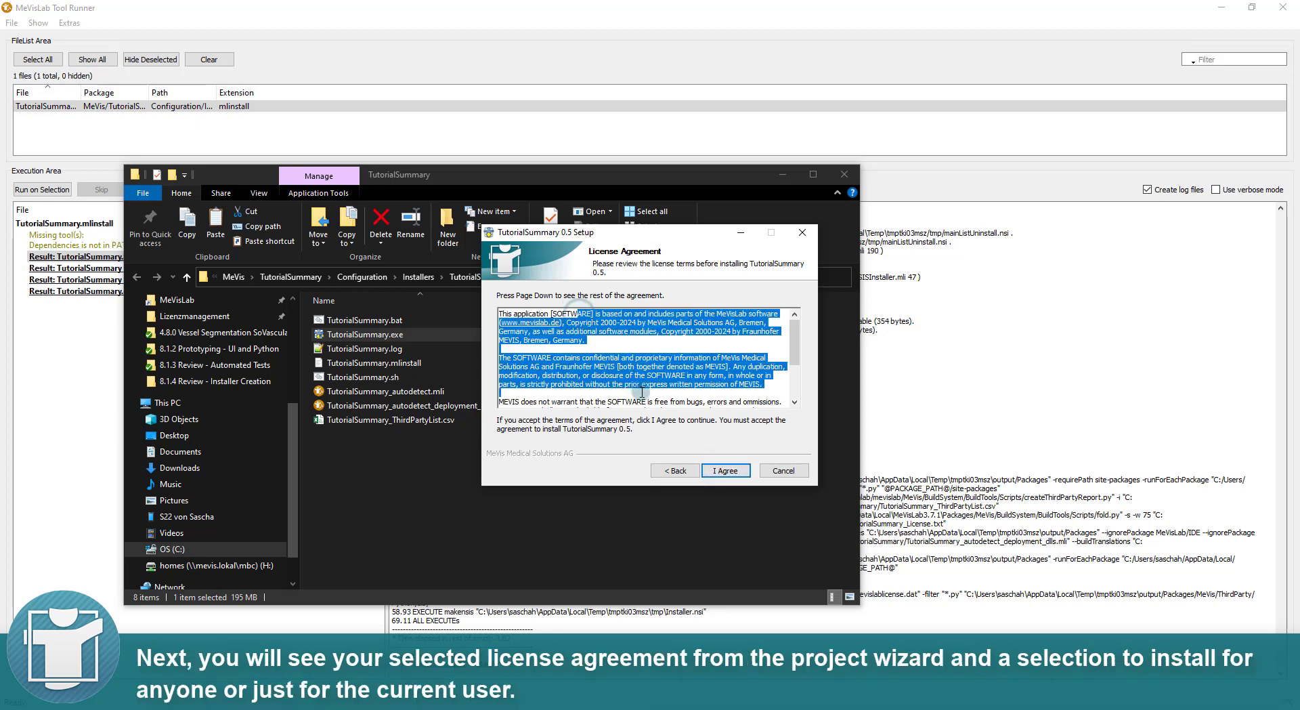
click(723, 470)
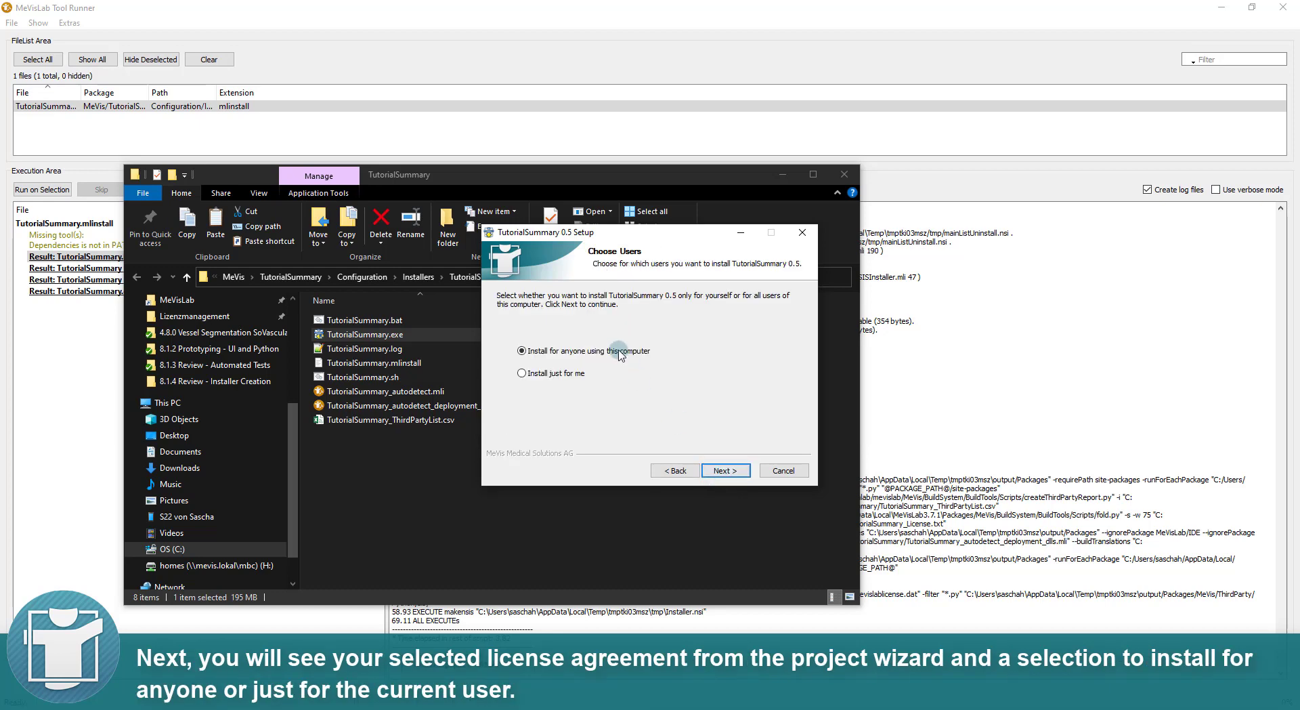
Install TutorialSummary for anyone using this computer, with Start Menu shortcuts and desktop icon, into C:\Program Files\TutorialSummary, and close the setup
click(726, 473)
click(726, 470)
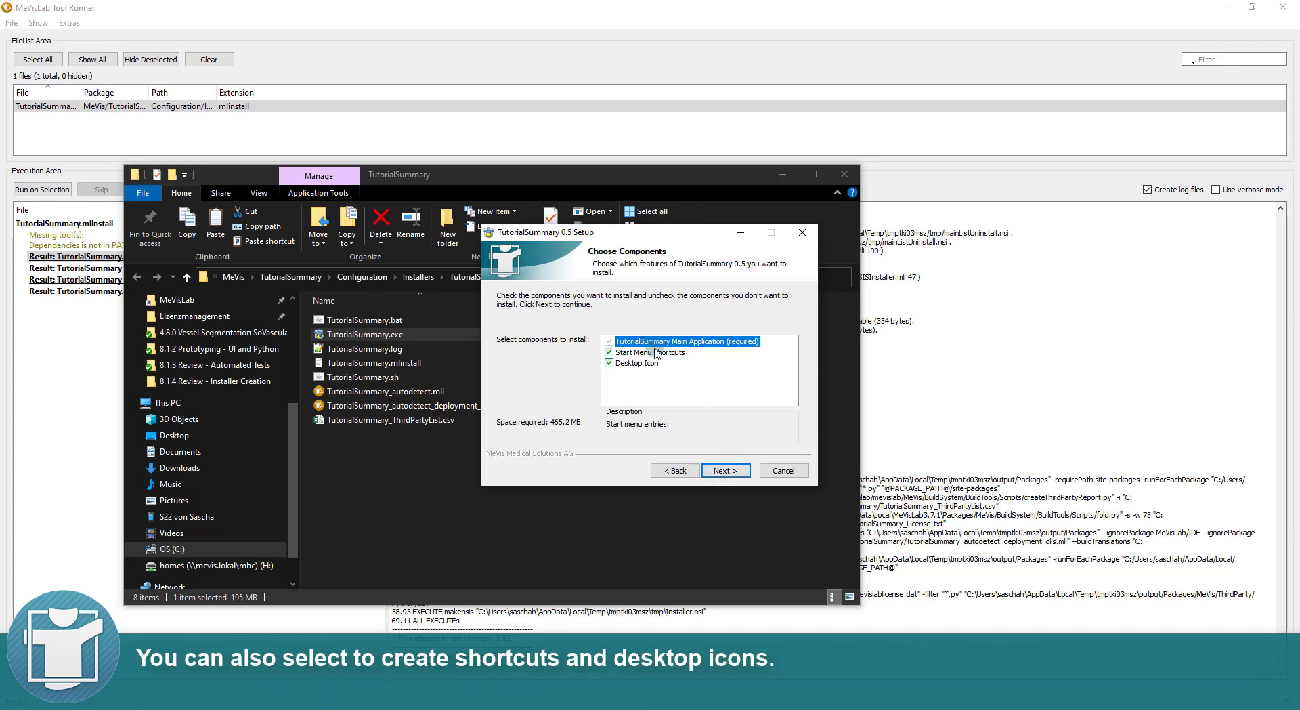
click(728, 471)
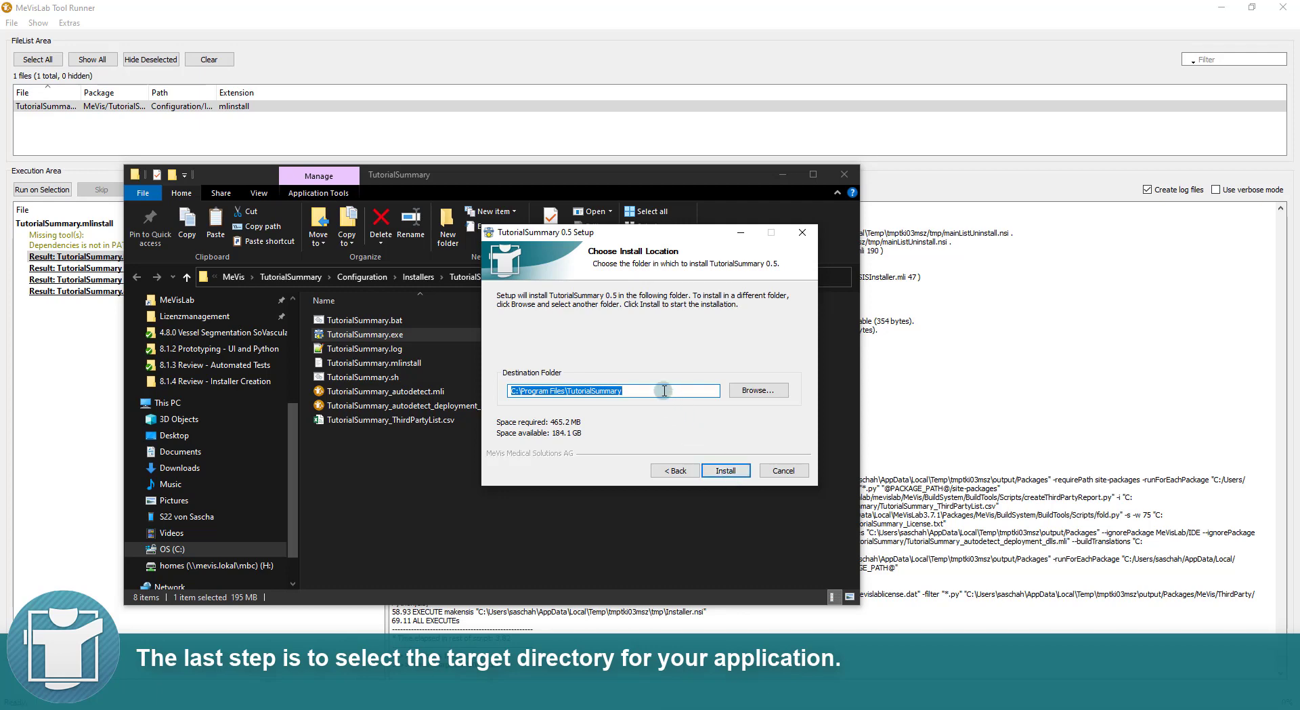
click(726, 470)
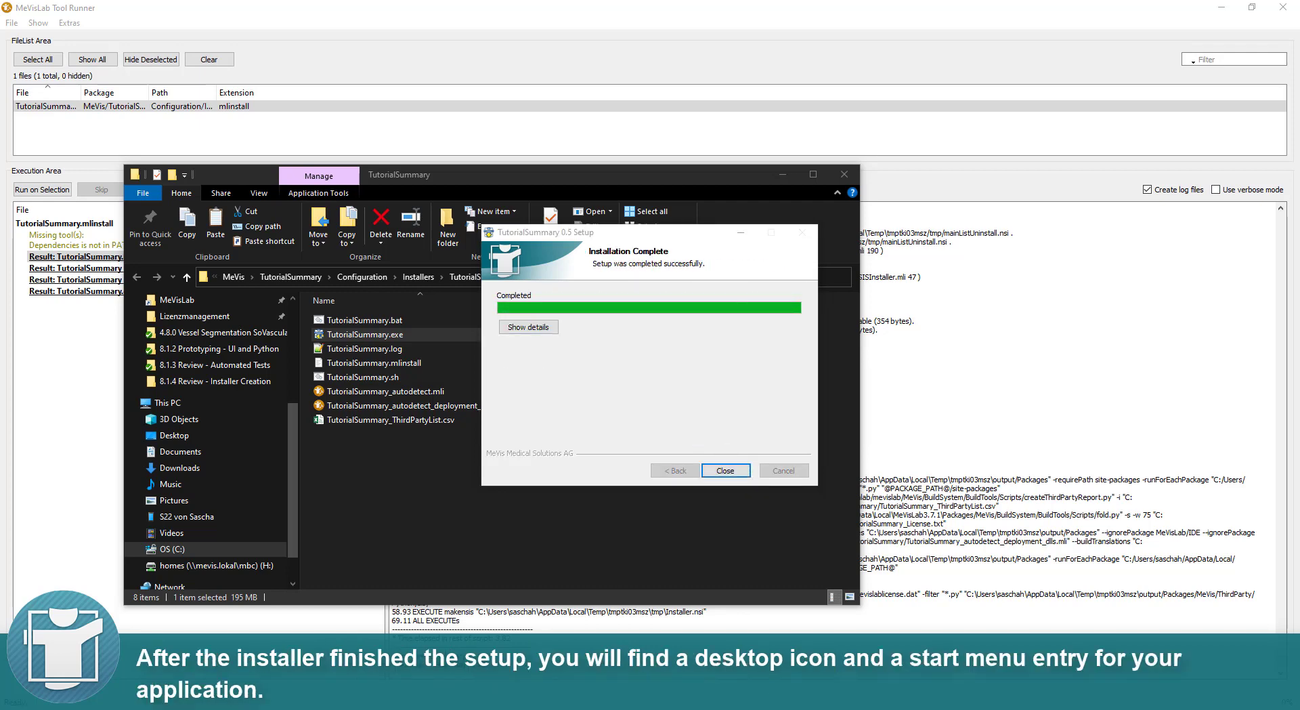
click(722, 471)
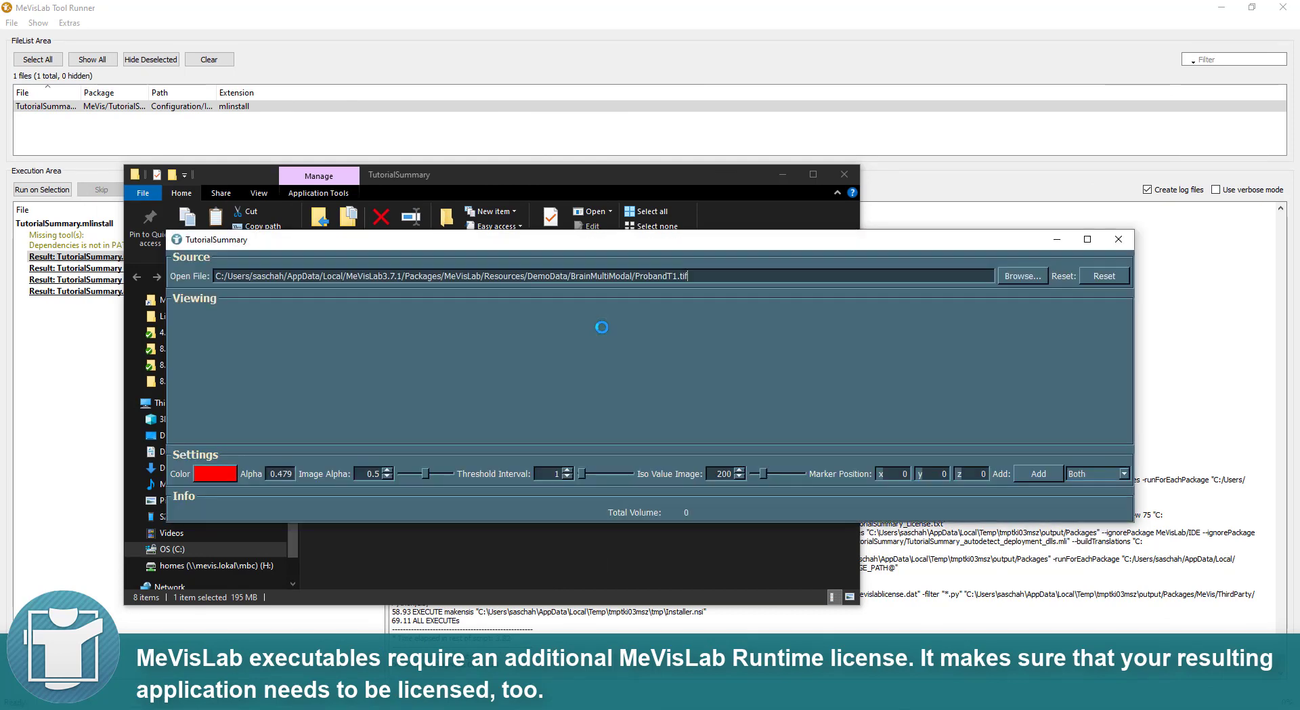
In the maximized TutorialSummary application, load ProbandT1.tif and segment the brain from a marker placed in the white matter on slice 52
double_click(603, 239)
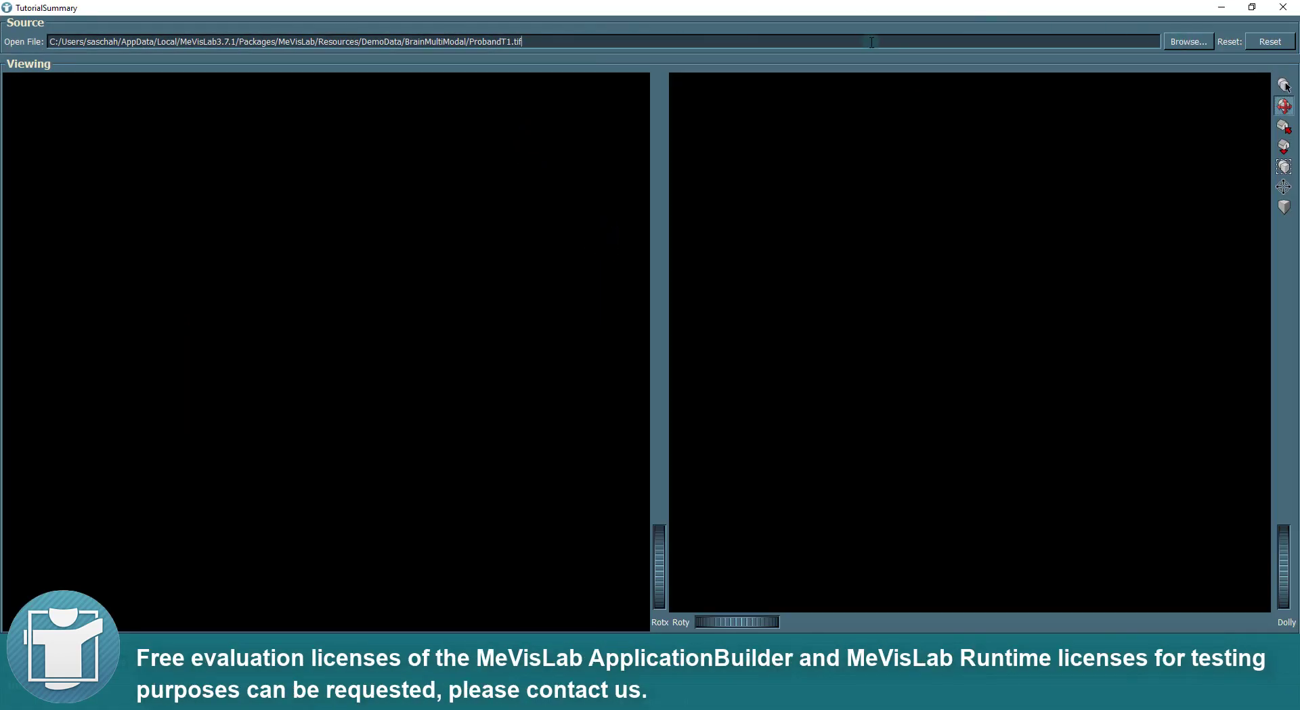
key(Return)
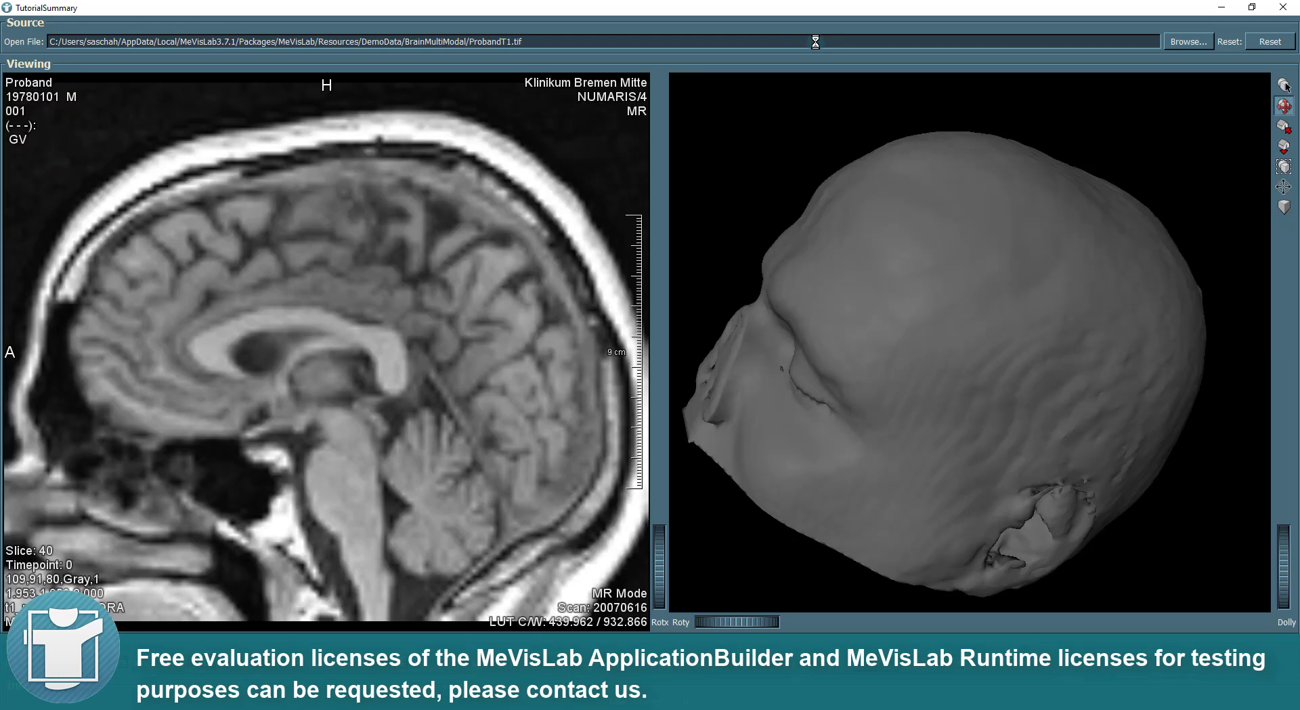
scroll(298, 411, down, 12)
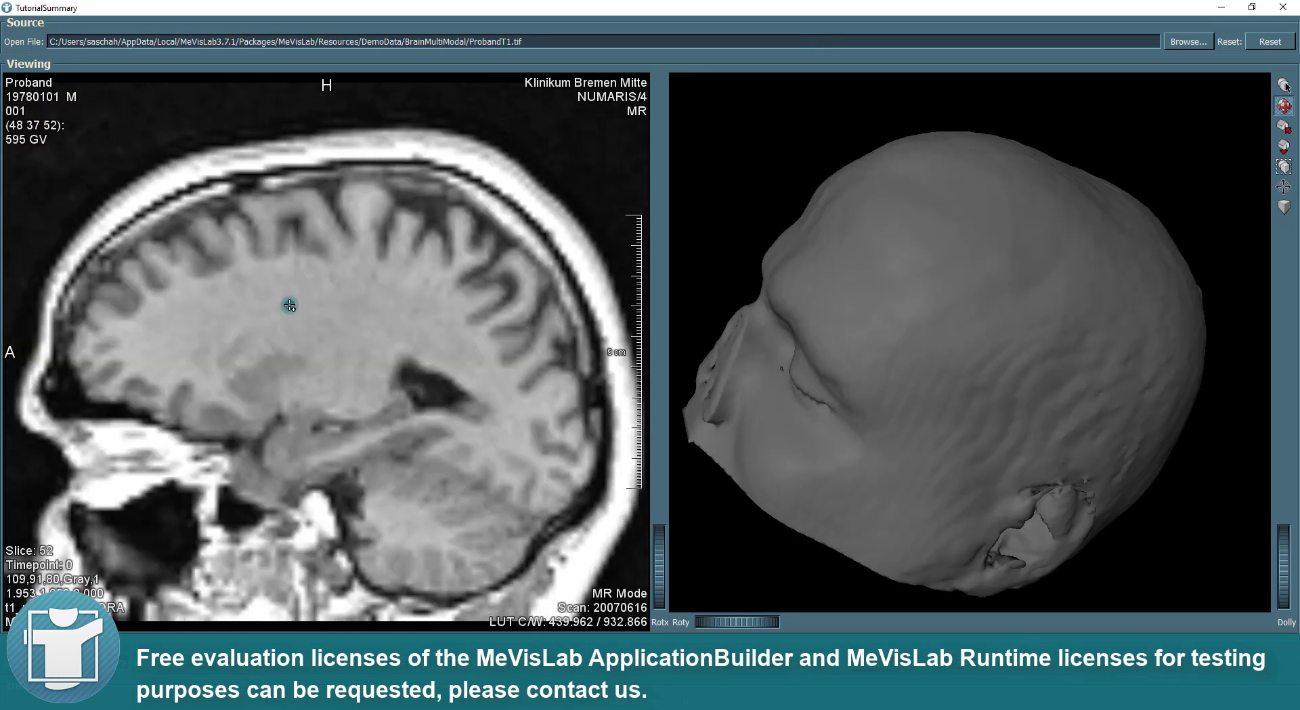
click(291, 304)
drag(861, 316, 888, 447)
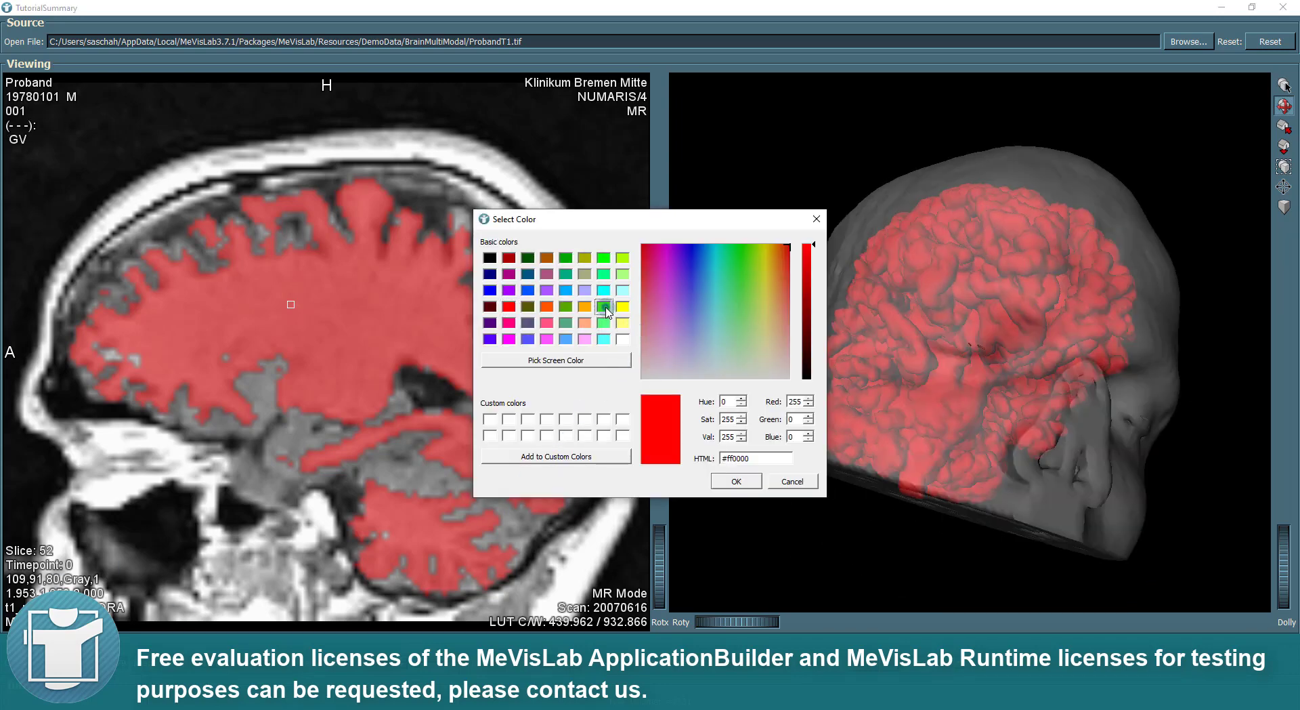
Change the segmentation color to bright green and check the overlay on slice 54
click(603, 306)
click(735, 481)
scroll(390, 382, down, 2)
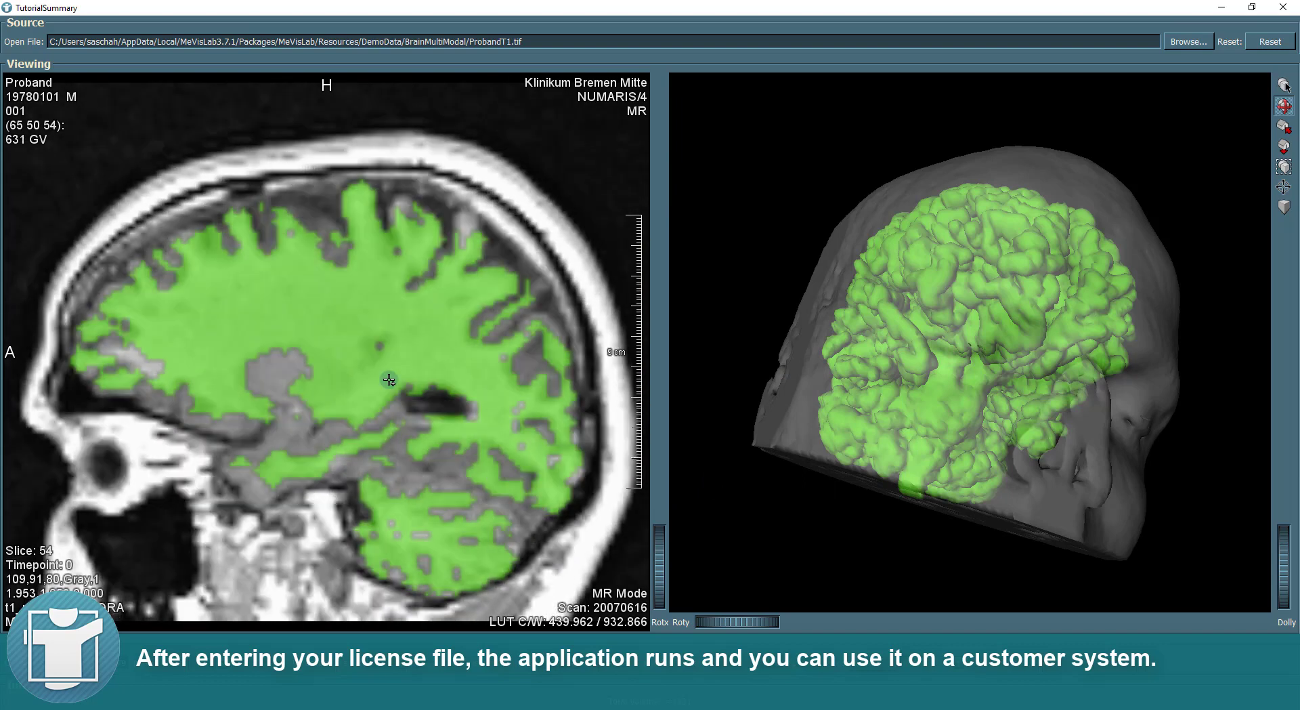